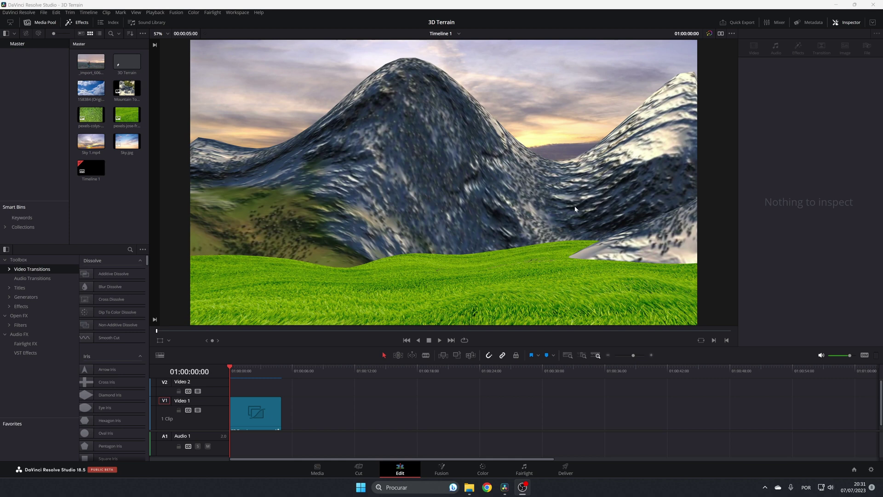
# Step: Create a new Fusion composition named 3D in the media pool and open it for node editing
pyautogui.click(438, 339)
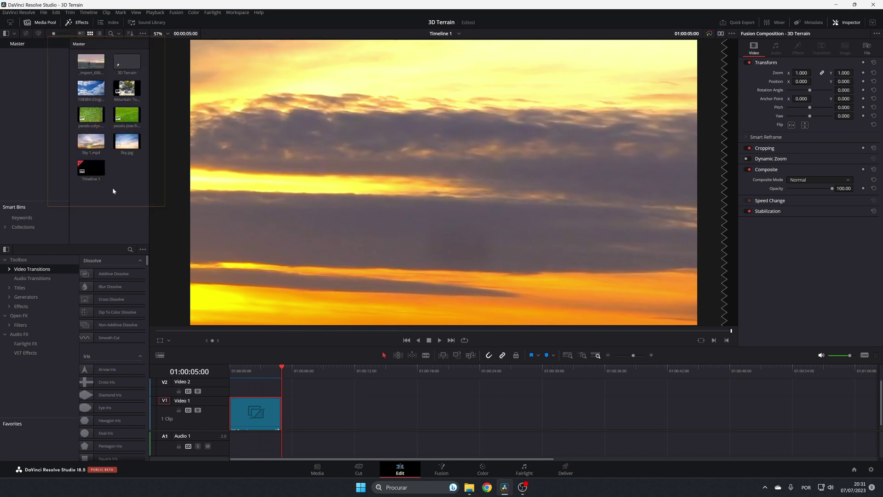
pyautogui.rightClick(122, 173)
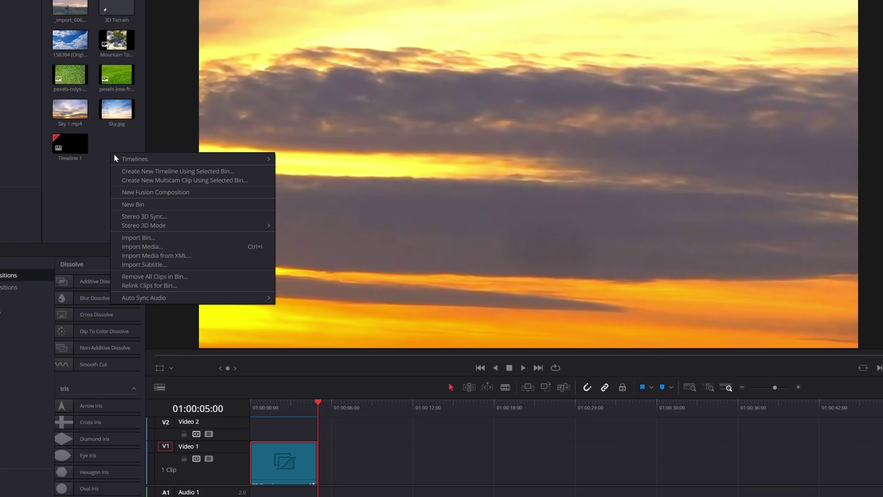
pyautogui.click(148, 192)
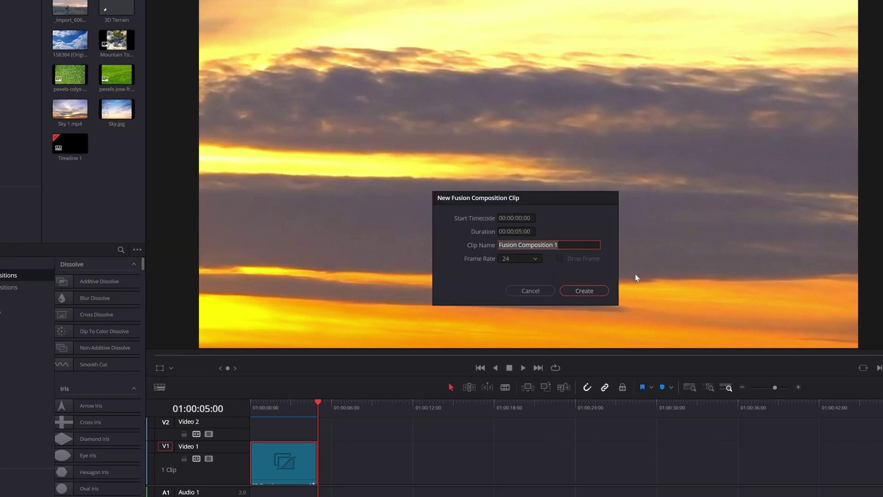
pyautogui.write('3D')
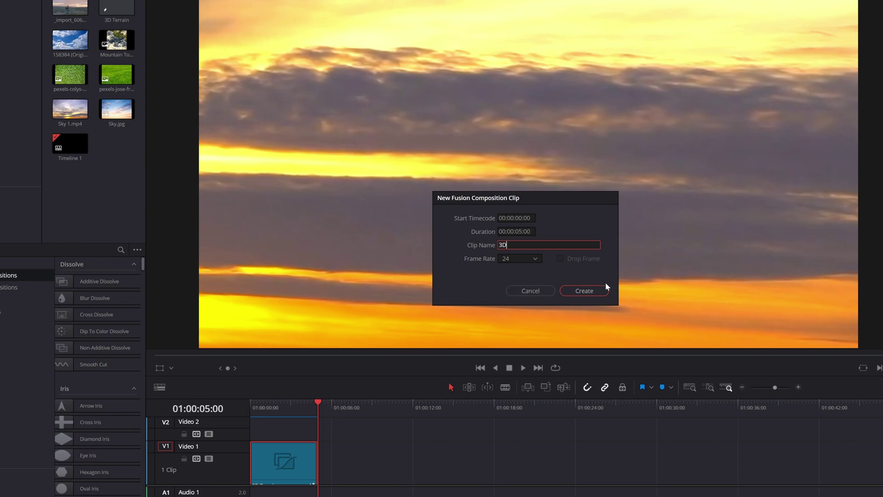
pyautogui.click(601, 294)
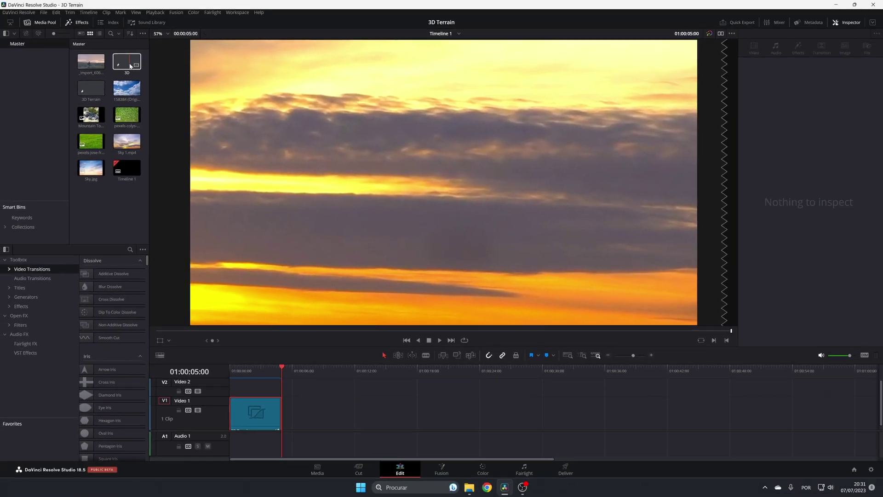
pyautogui.doubleClick(130, 65)
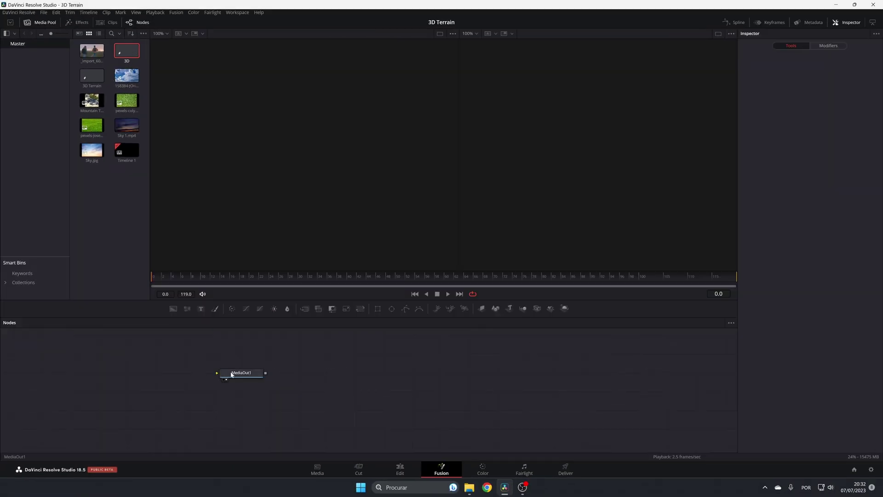
# Step: Add an ImagePlane3D node and a Renderer3D node, with the renderer connected to MediaOut1 at the far end of the node graph
pyautogui.moveTo(232, 375); pyautogui.dragTo(574, 412)
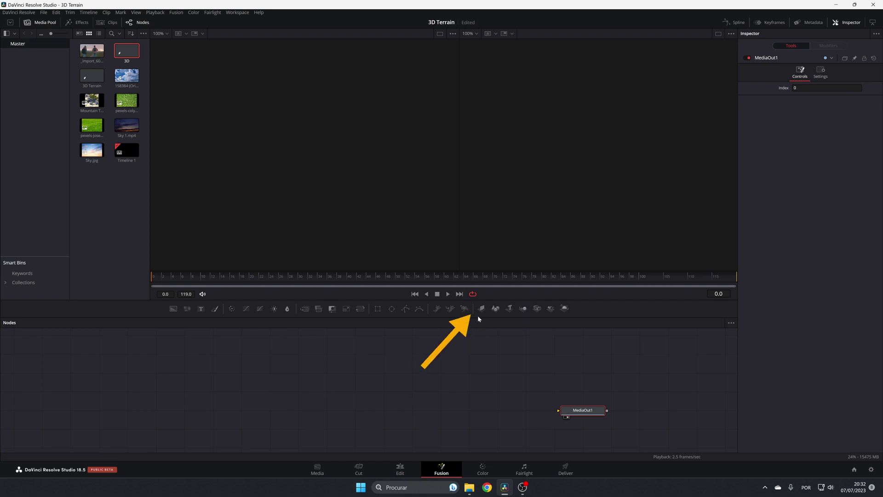
pyautogui.moveTo(482, 308); pyautogui.dragTo(219, 406)
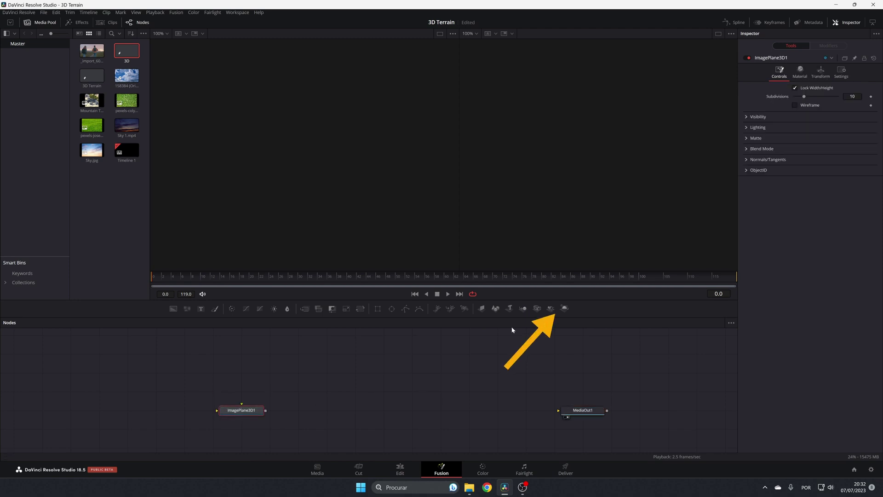
pyautogui.moveTo(564, 308)
pyautogui.mouseDown()
pyautogui.moveTo(518, 370)
pyautogui.moveTo(506, 408)
pyautogui.moveTo(570, 413)
pyautogui.mouseUp()
pyautogui.click(524, 422)
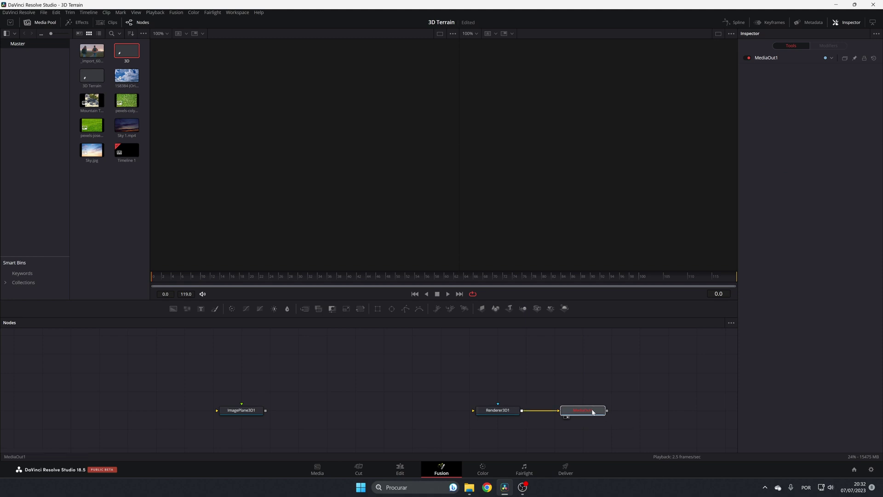
pyautogui.click(244, 414)
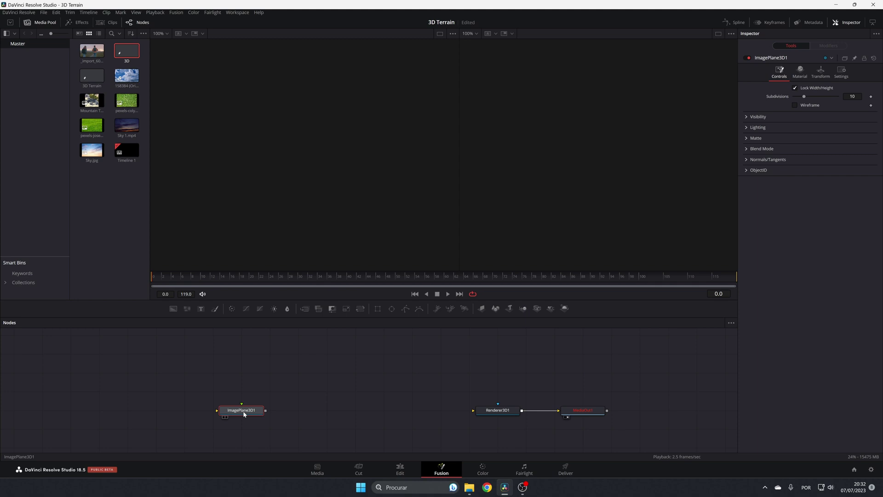
# Step: Add a FastNoise node in the empty area between the image plane and the renderer
pyautogui.click(360, 394)
pyautogui.hotkey('shift', 'space')
pyautogui.write('Displace 3D')
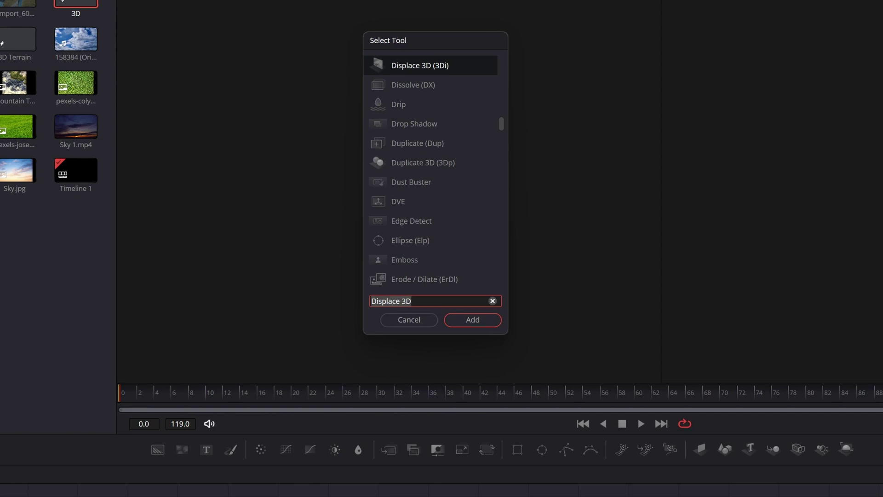
pyautogui.hotkey('ctrl', 'a')
pyautogui.write('Fast')
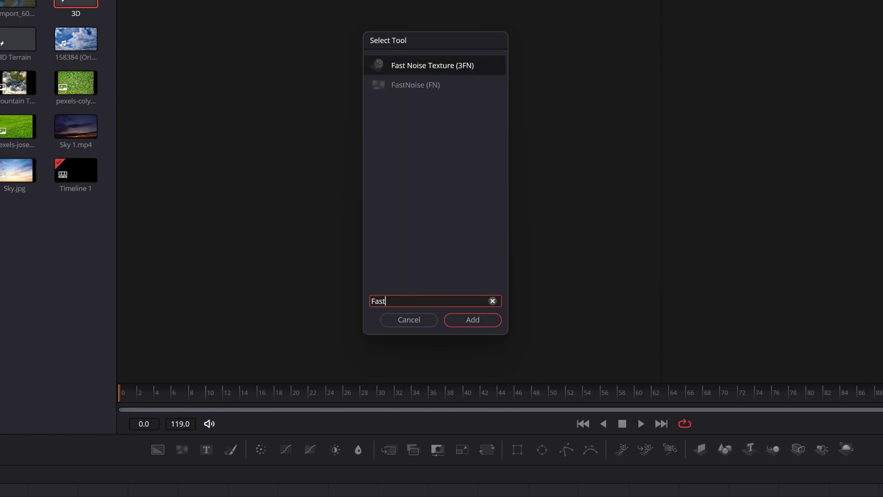
pyautogui.write('Noise')
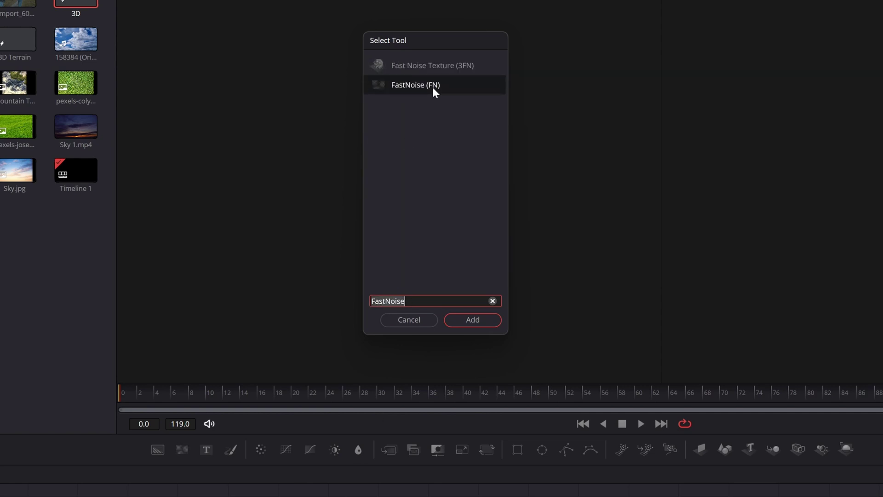
pyautogui.click(473, 319)
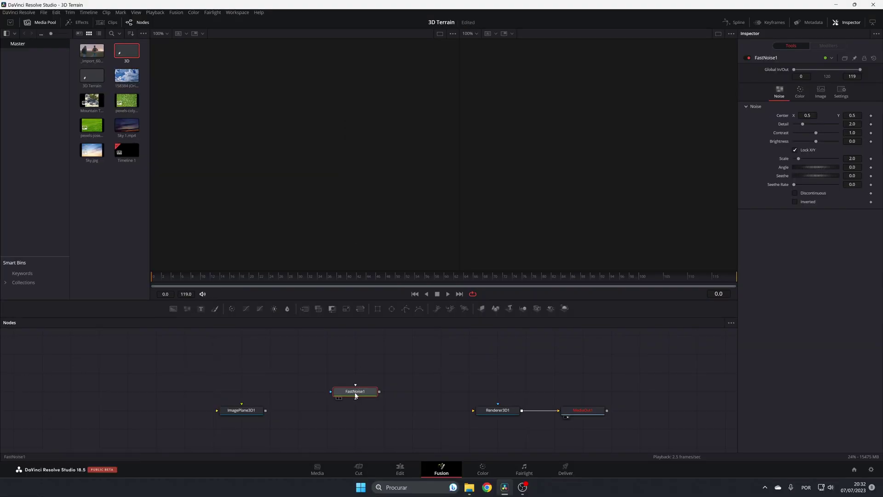
# Step: Place the FastNoise node above and just beyond the image plane node and show it in the first viewer
pyautogui.moveTo(355, 395); pyautogui.dragTo(327, 376)
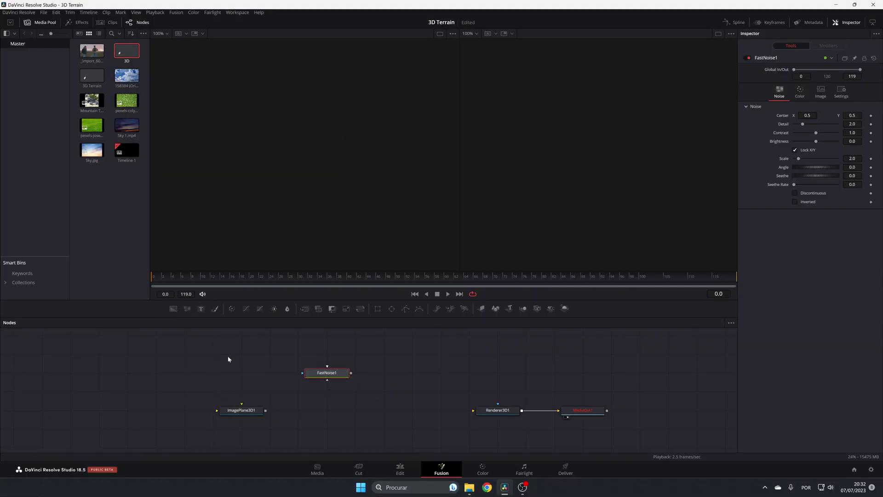
pyautogui.press('1')
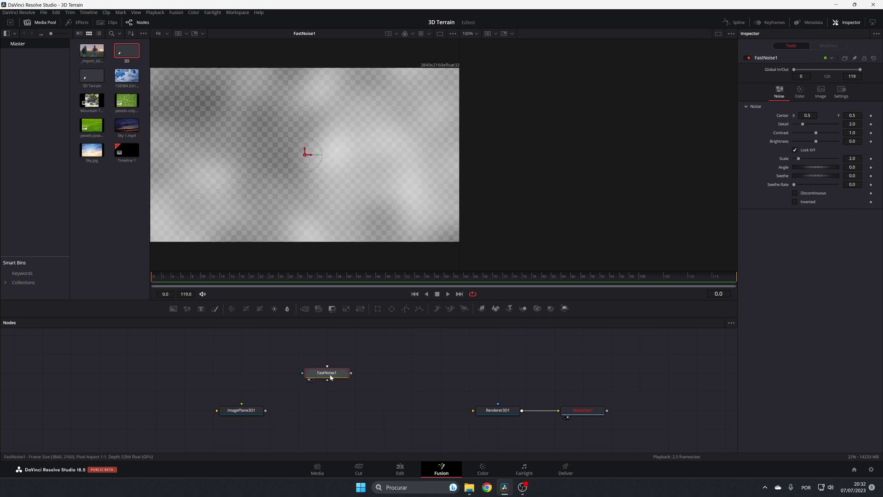
pyautogui.press('1')
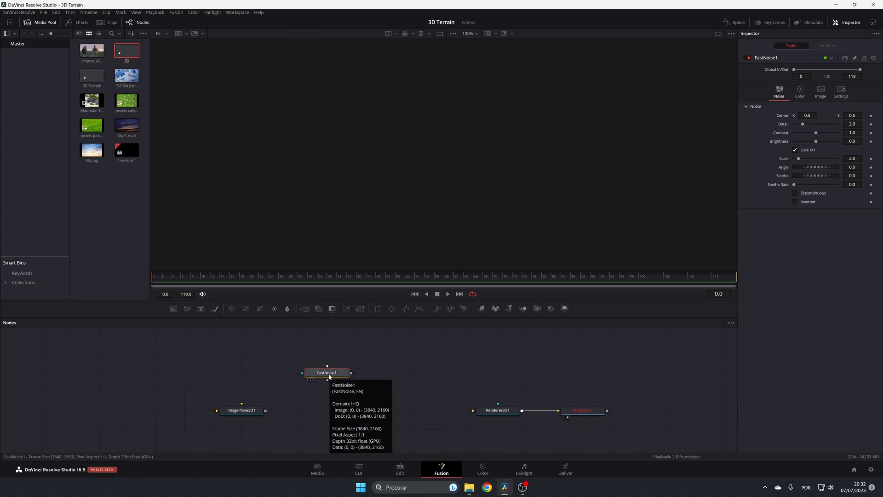
pyautogui.press('1')
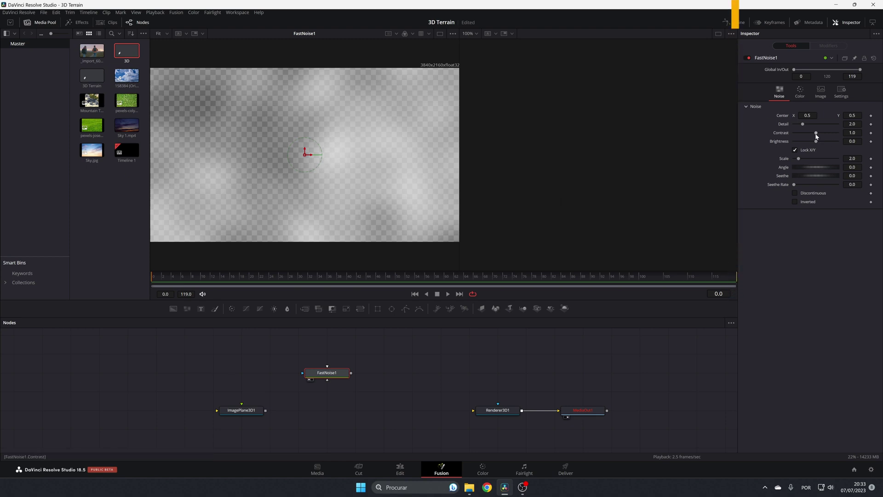
# Step: Shape the FastNoise pattern with Detail 10, Contrast 1.25, Brightness -0.31, Scale 3.75, Angle 28.7 and Seethe -0.239
pyautogui.moveTo(802, 124); pyautogui.dragTo(868, 141)
pyautogui.moveTo(816, 133); pyautogui.dragTo(796, 147)
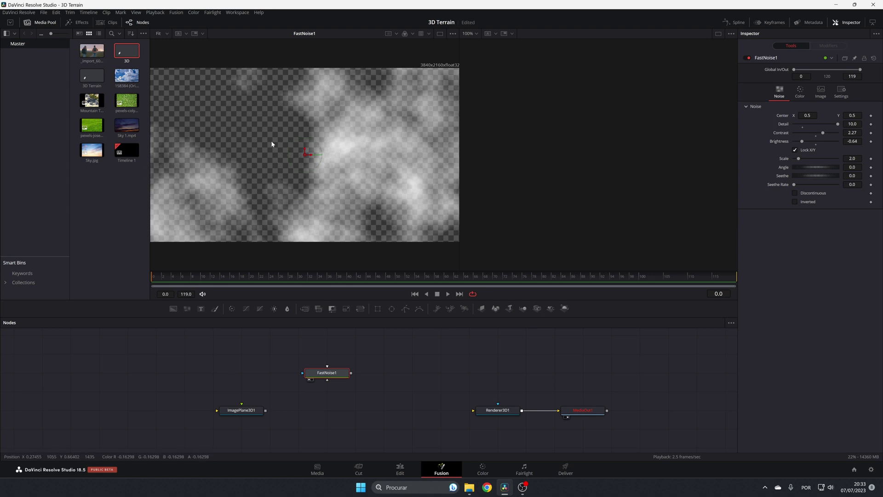
pyautogui.click(808, 142)
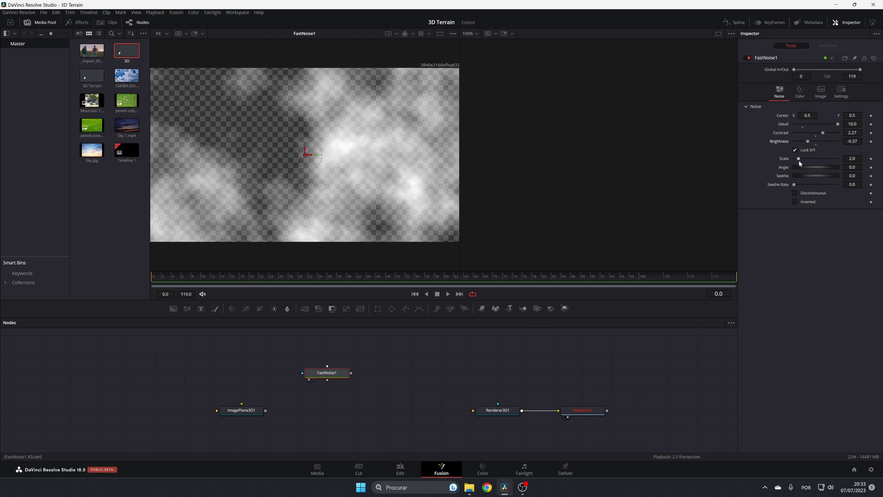
pyautogui.click(800, 160)
pyautogui.moveTo(801, 162); pyautogui.dragTo(813, 179)
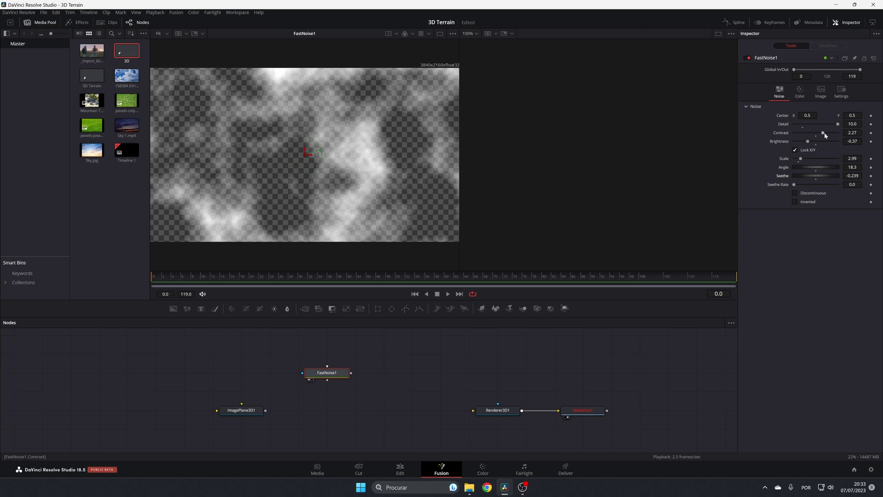
pyautogui.moveTo(824, 134); pyautogui.dragTo(826, 133)
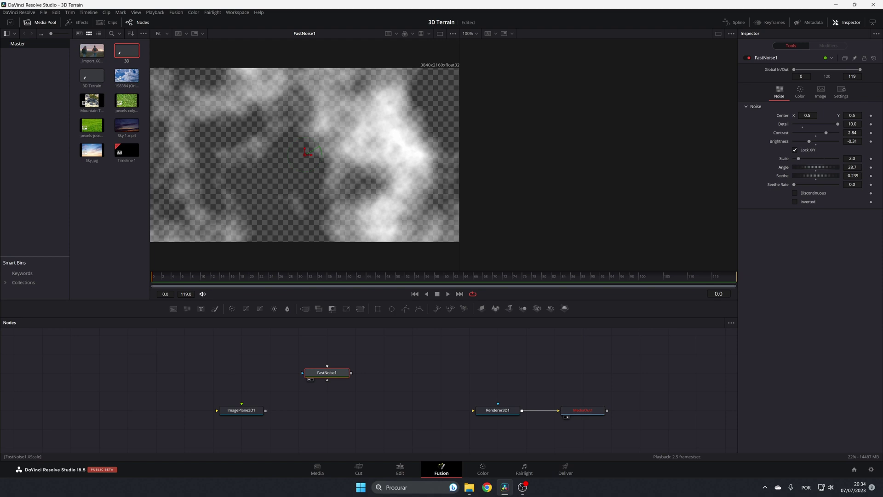
pyautogui.moveTo(799, 159); pyautogui.dragTo(816, 134)
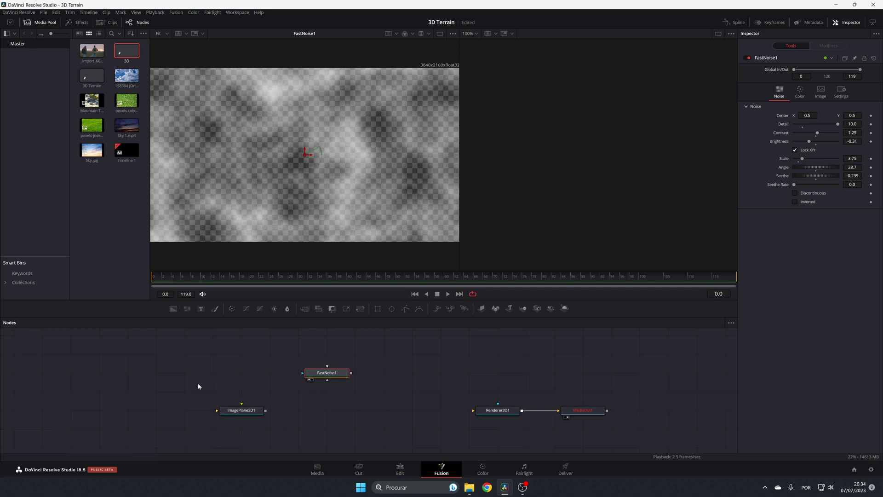
# Step: Insert a Displace 3D node after the image plane, driven by the FastNoise output, and show it in the first viewer
pyautogui.click(302, 396)
pyautogui.click(235, 413)
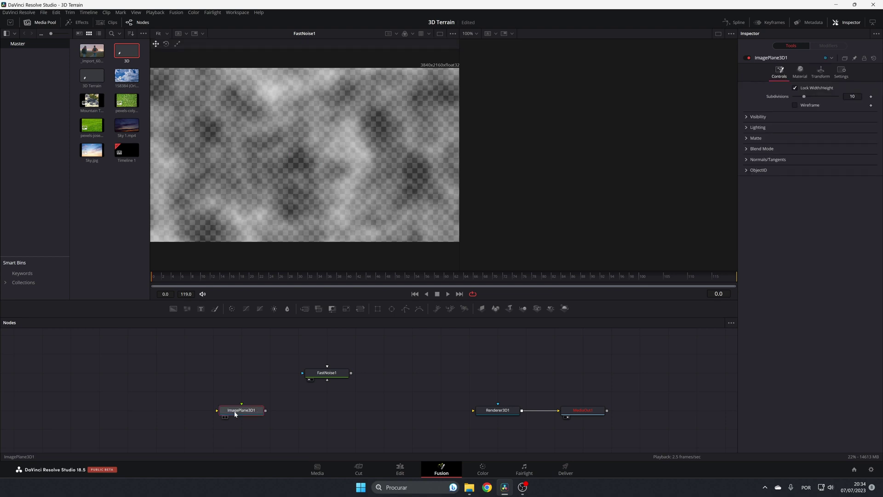
pyautogui.hotkey('shift', 'space')
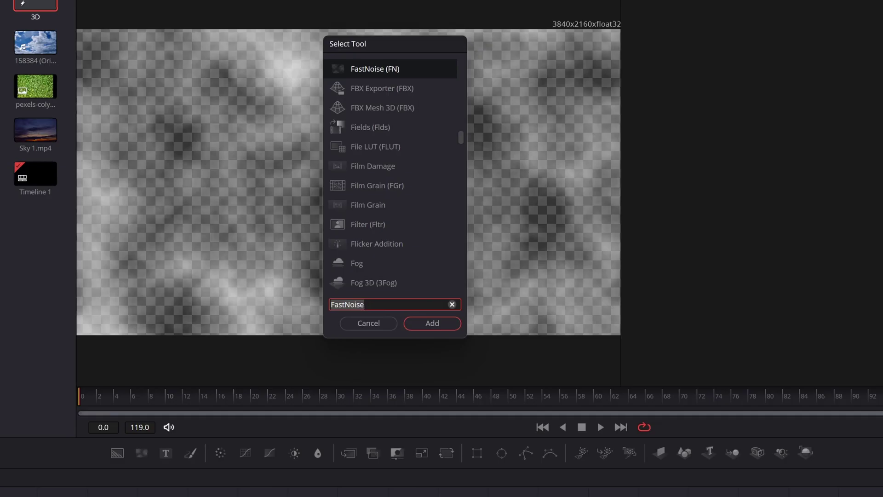
pyautogui.write('displ')
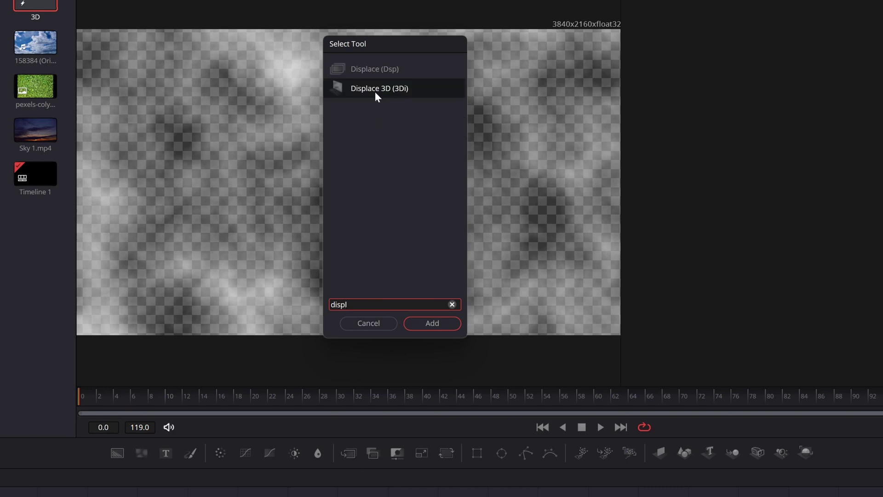
pyautogui.click(392, 88)
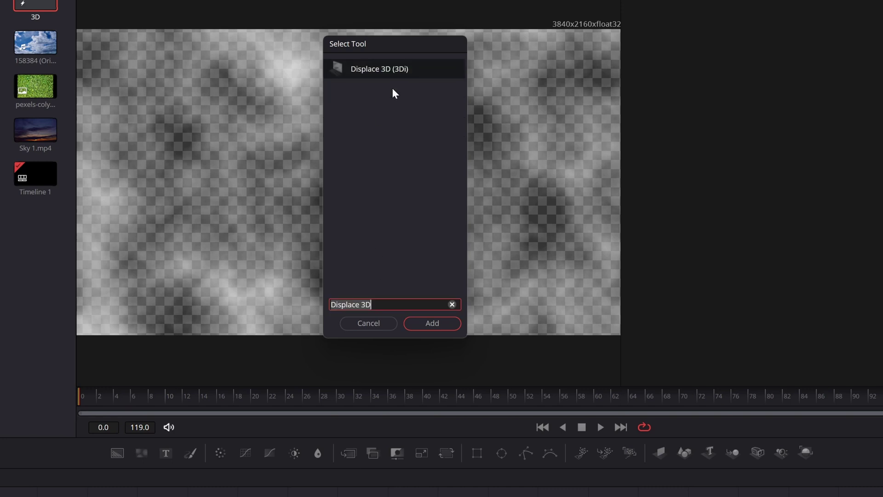
pyautogui.click(446, 323)
pyautogui.moveTo(349, 374); pyautogui.dragTo(339, 102)
pyautogui.click(307, 412)
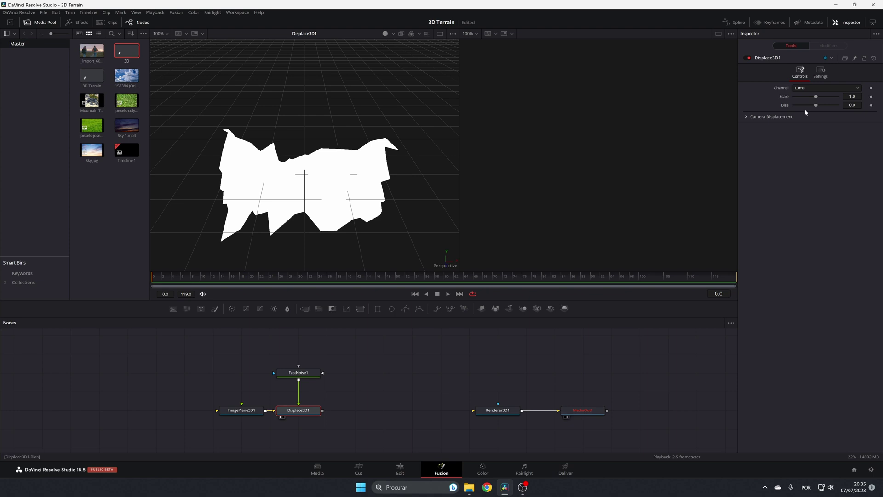
# Step: Turn on Wireframe for the image plane and set its subdivisions to 50
pyautogui.click(239, 414)
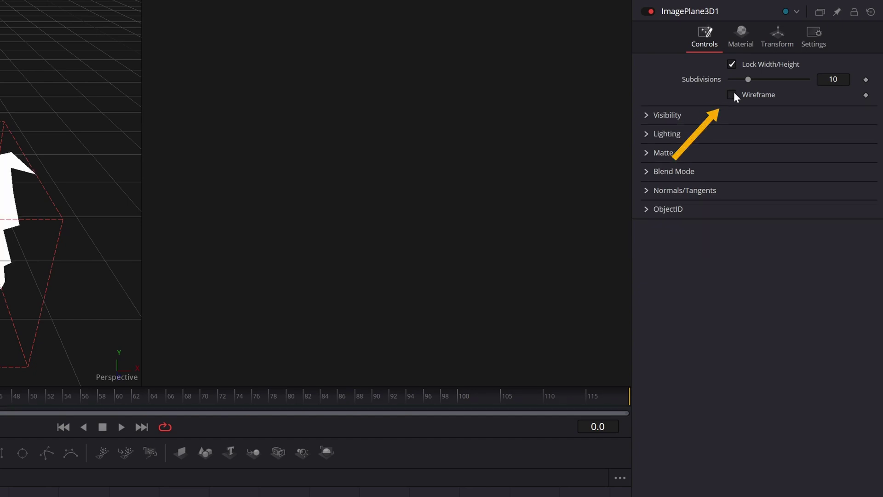
pyautogui.click(732, 95)
pyautogui.click(732, 110)
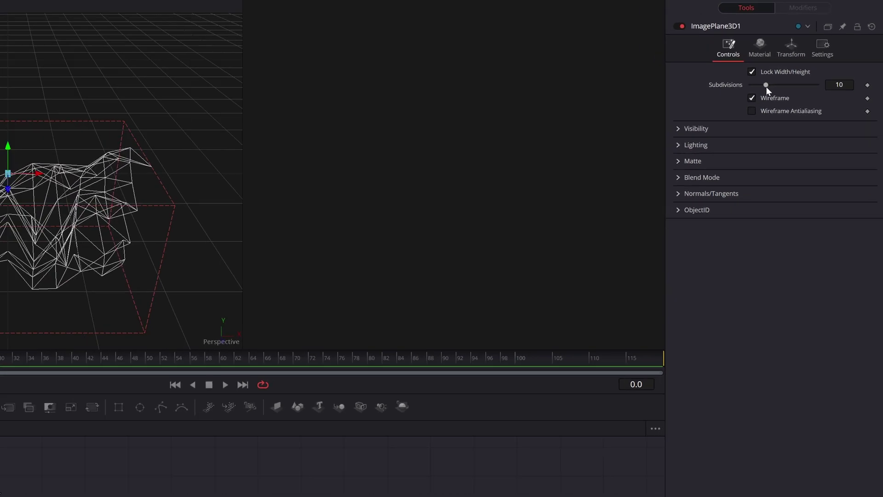
pyautogui.moveTo(766, 86); pyautogui.dragTo(818, 85)
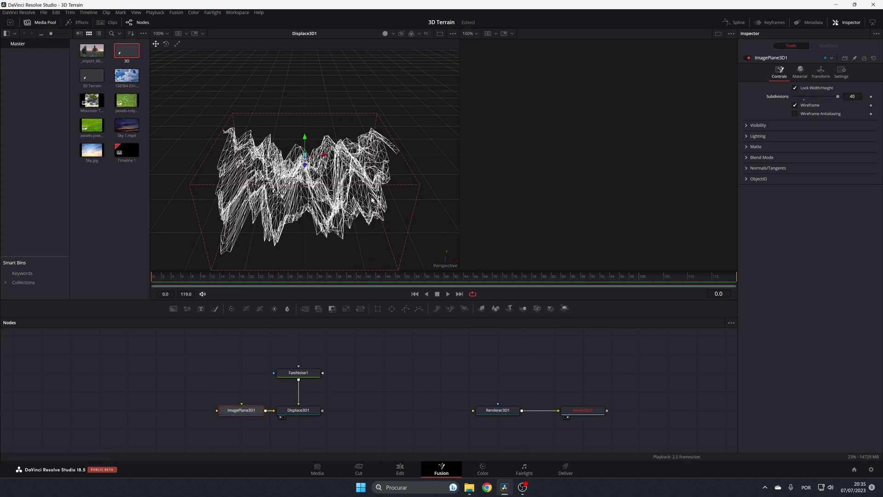
pyautogui.write('50')
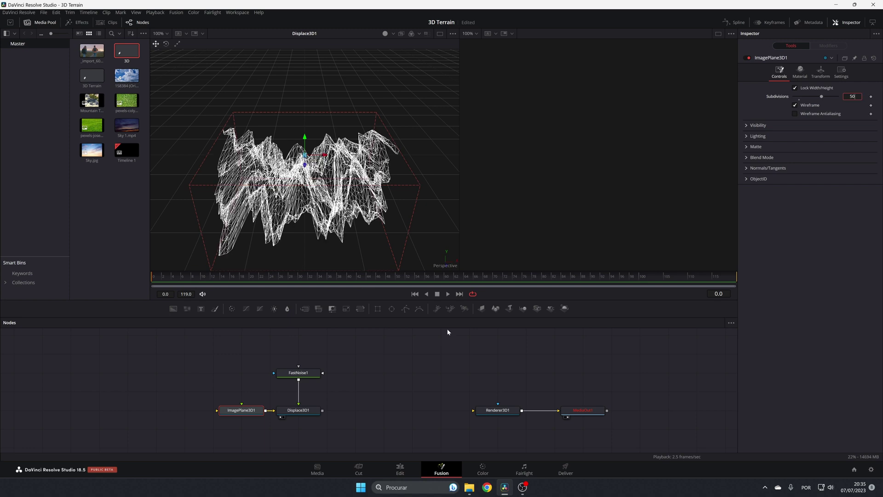
# Step: Reduce the Displace 3D node's Scale to 0.128 and inspect the terrain mesh from an angled view
pyautogui.click(298, 410)
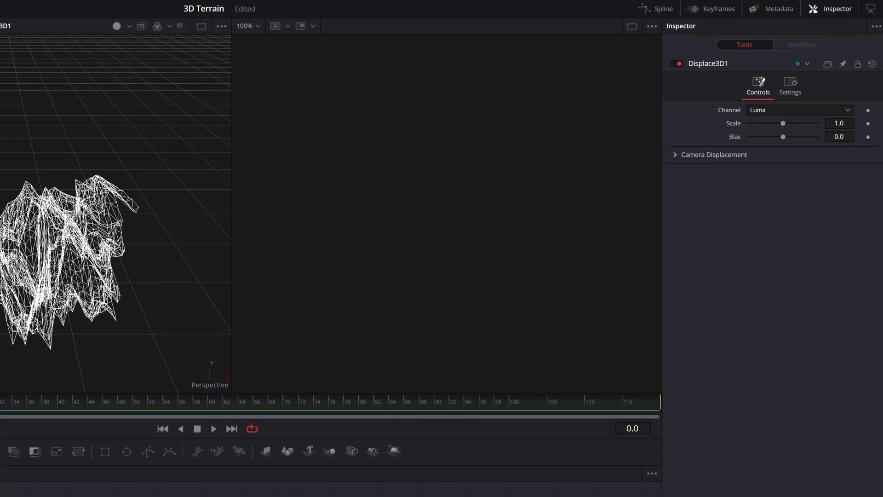
pyautogui.moveTo(840, 120)
pyautogui.mouseDown()
pyautogui.moveTo(800, 120)
pyautogui.moveTo(825, 128)
pyautogui.mouseUp()
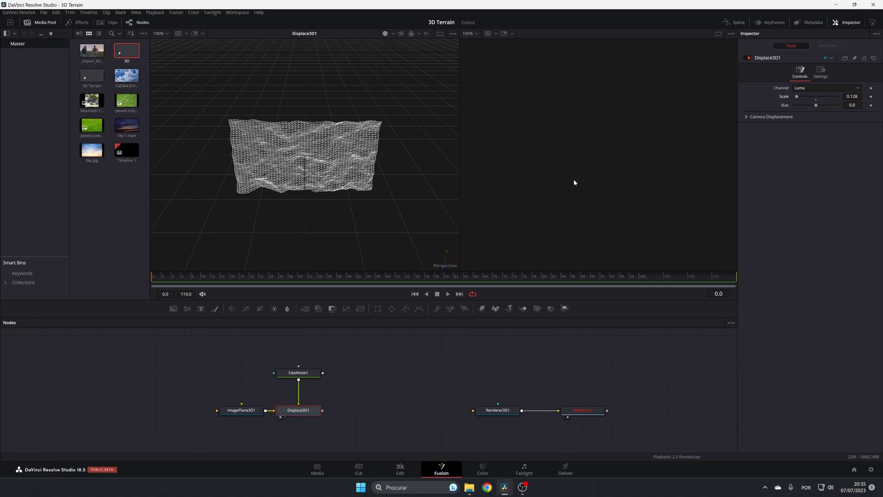
pyautogui.moveTo(415, 222); pyautogui.dragTo(335, 181)
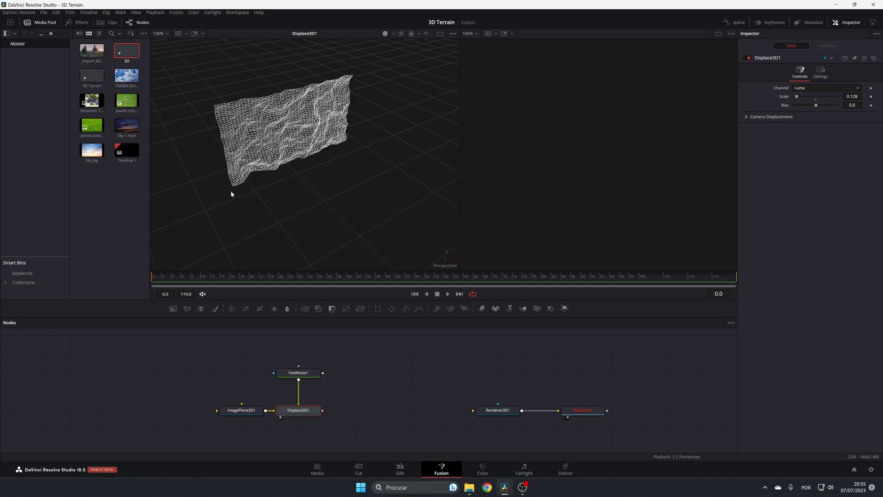
# Step: Lay the image plane flat by setting its X rotation to 90
pyautogui.click(242, 411)
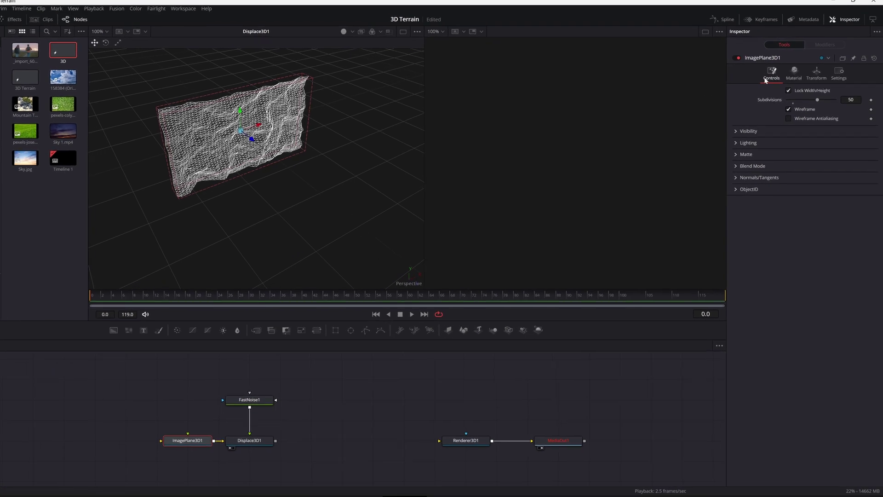
pyautogui.click(817, 76)
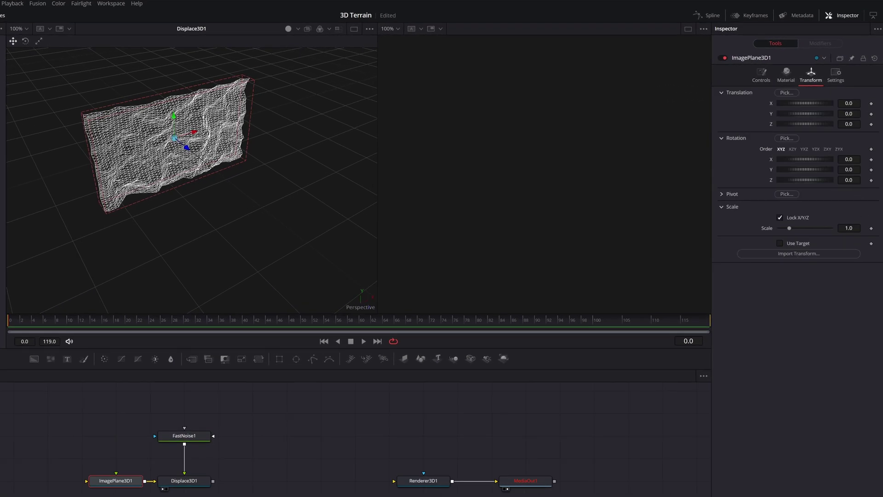
pyautogui.moveTo(805, 159); pyautogui.dragTo(815, 161)
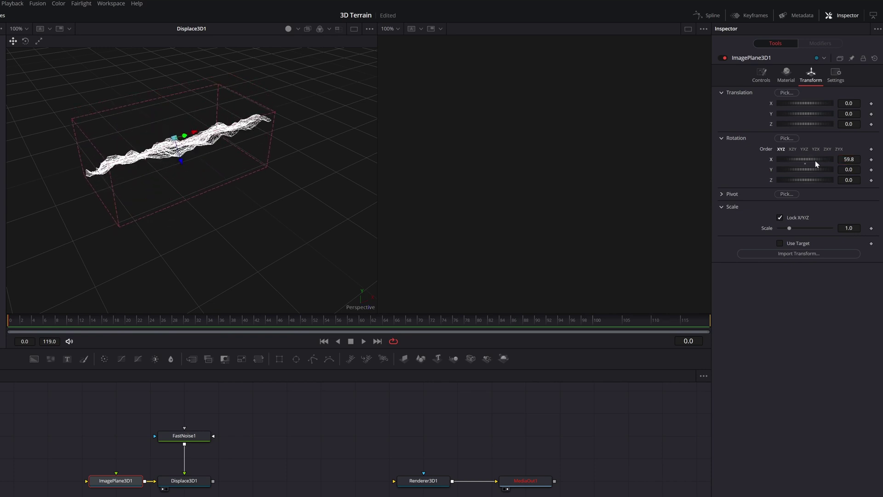
pyautogui.click(847, 159)
pyautogui.doubleClick(848, 159)
pyautogui.write('90')
pyautogui.press('Tab')
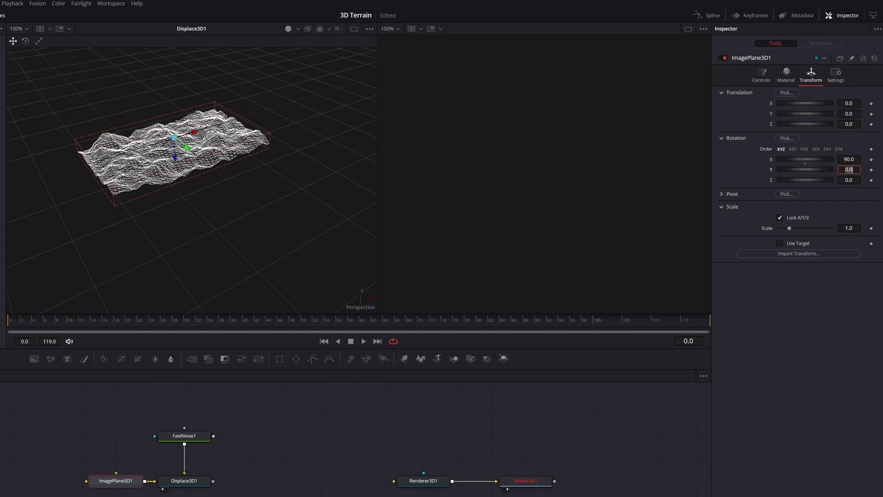
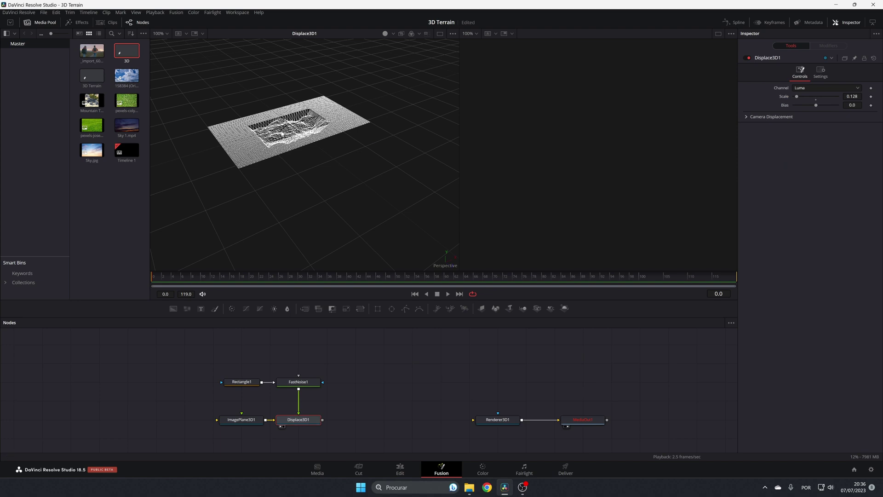
# Step: Flip the image plane so the relief points upward by setting its X rotation to -90
pyautogui.click(239, 421)
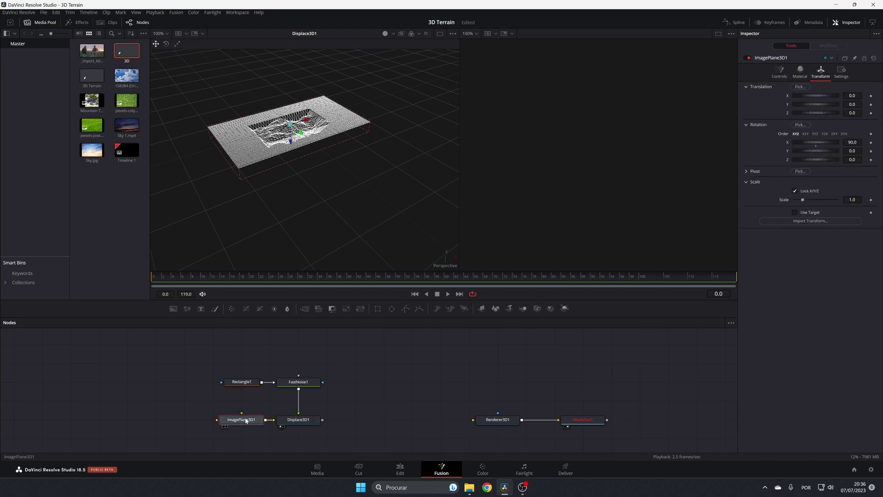
pyautogui.click(849, 142)
pyautogui.write('-')
pyautogui.press('Tab')
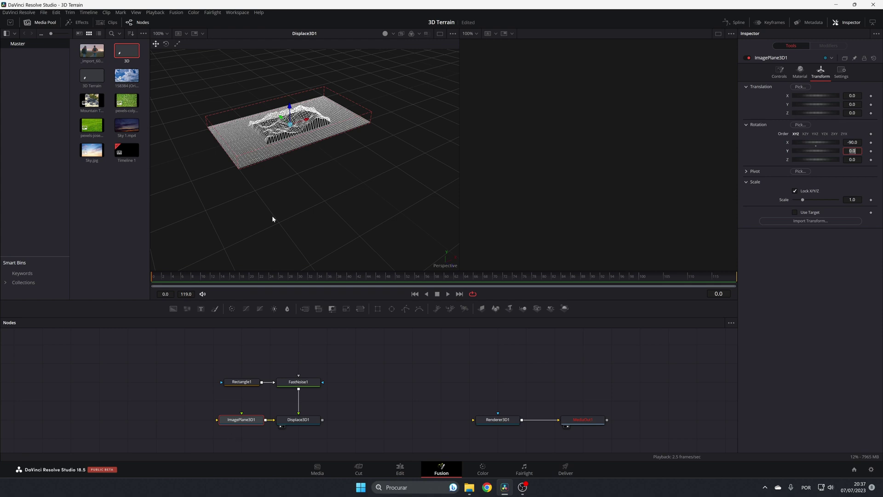
pyautogui.click(849, 142)
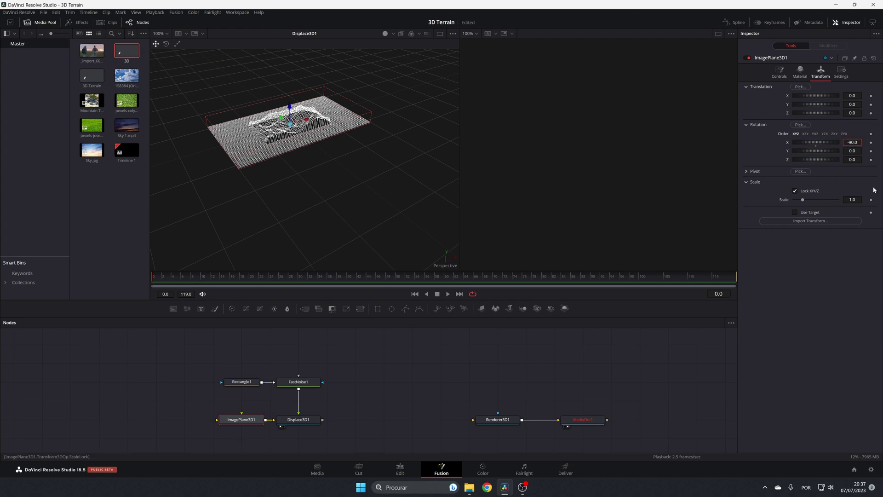
pyautogui.press('Return')
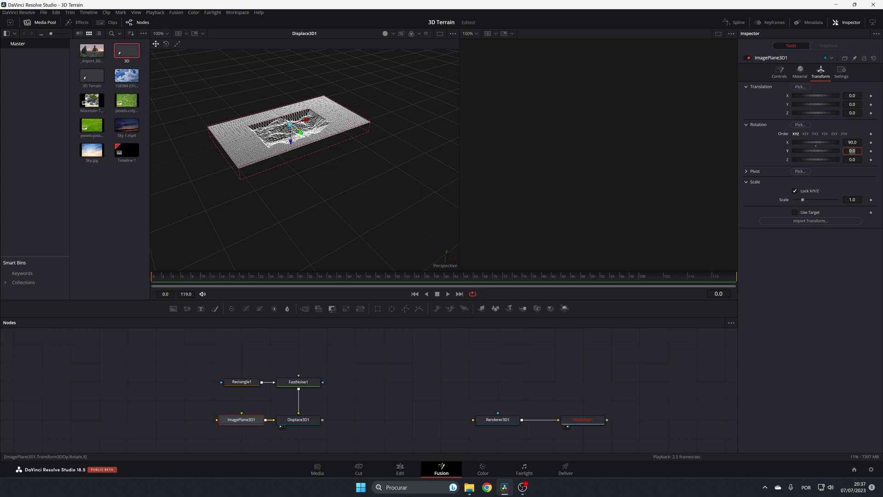
pyautogui.click(848, 143)
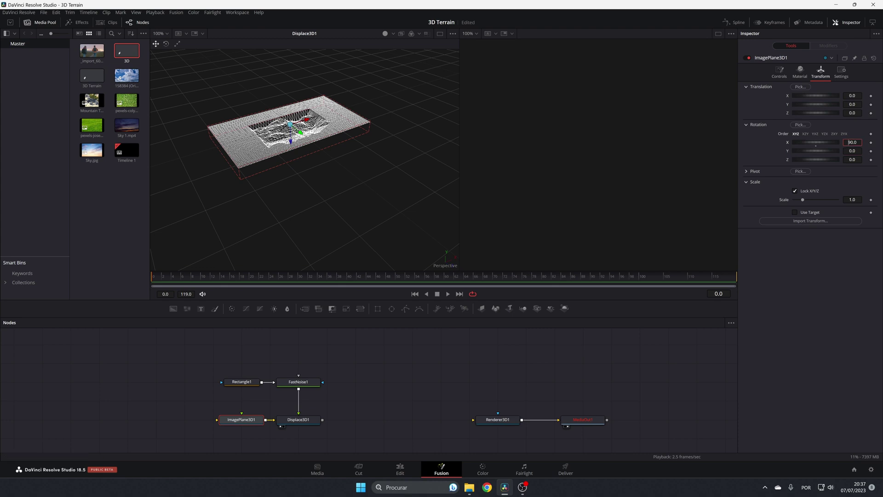
pyautogui.press('Tab')
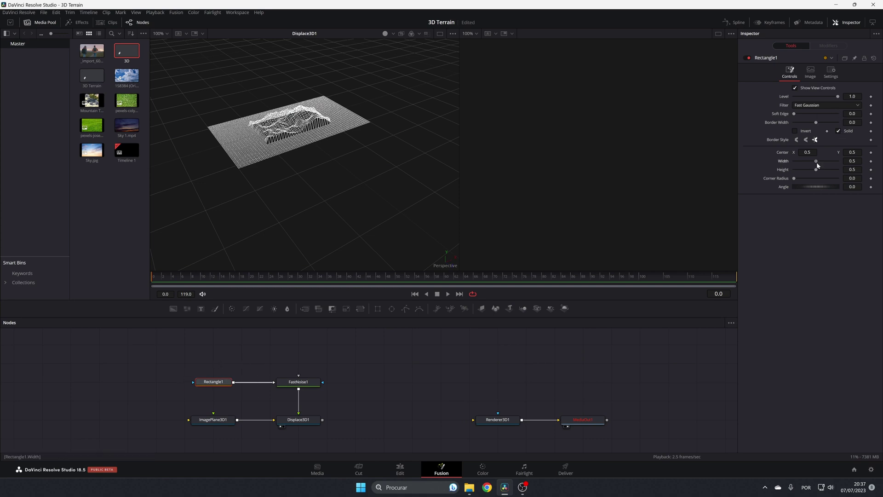
# Step: Adjust the Rectangle mask to Width 0.953, Height 0.843 and Soft Edge 0.0693
pyautogui.moveTo(819, 161)
pyautogui.mouseDown()
pyautogui.moveTo(836, 164)
pyautogui.moveTo(822, 170)
pyautogui.moveTo(832, 173)
pyautogui.mouseUp()
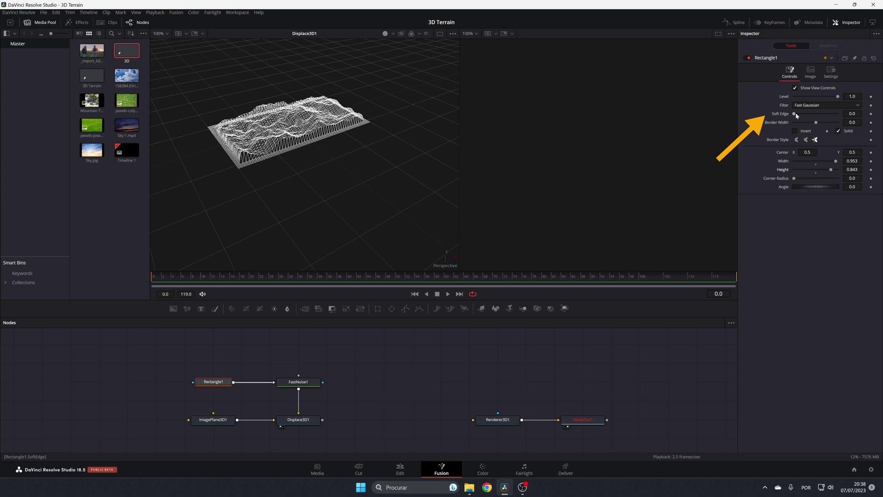
pyautogui.moveTo(794, 115); pyautogui.dragTo(810, 117)
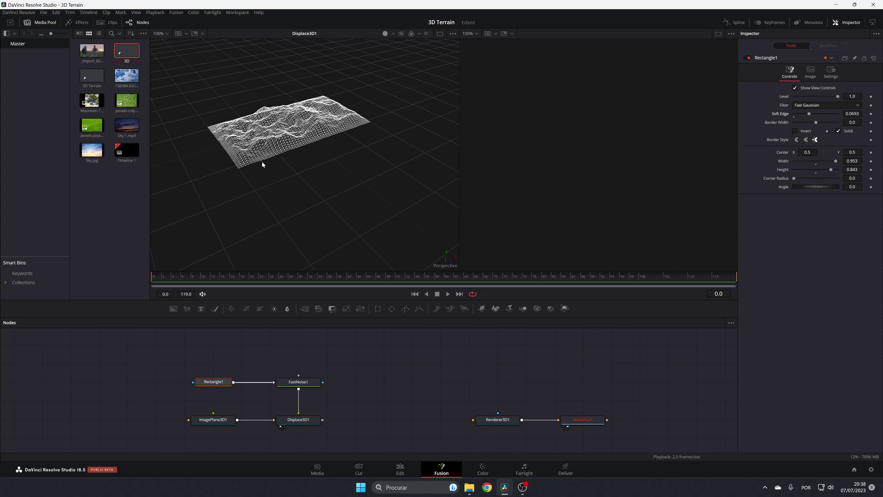
# Step: Unlock the image plane's X/Y/Z scale and enlarge it to X 1.418 and Y 2.284
pyautogui.click(339, 132)
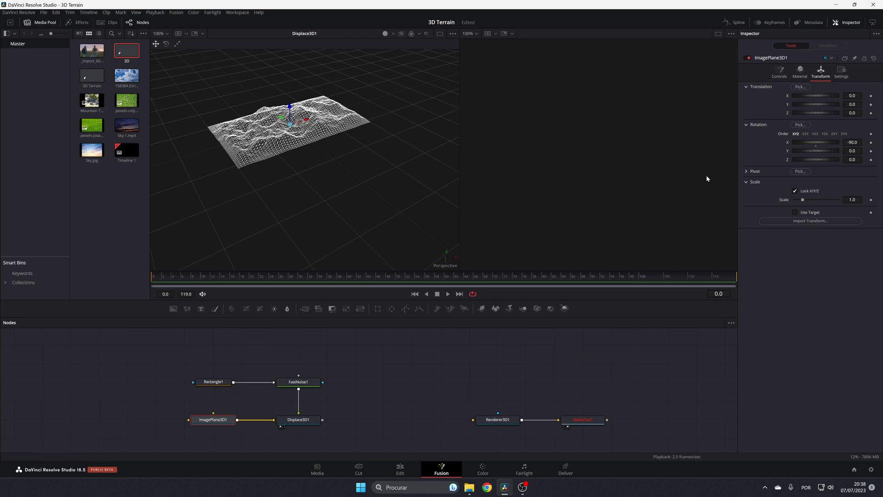
pyautogui.click(796, 192)
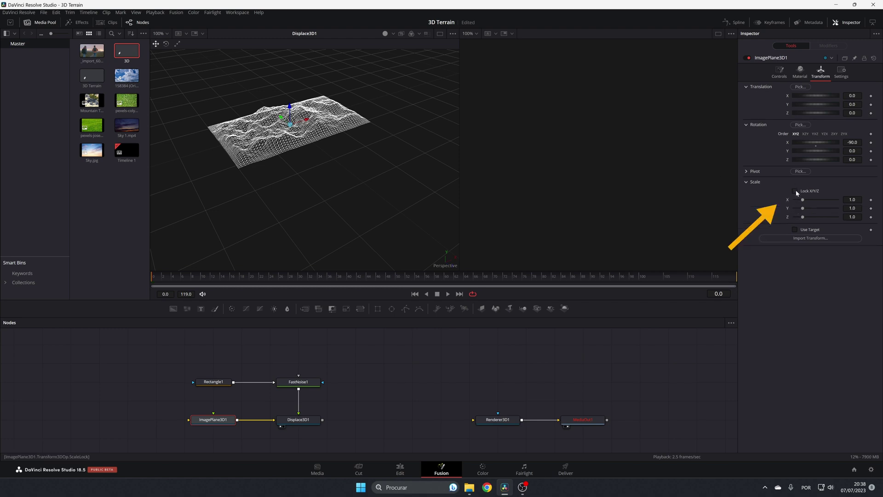
pyautogui.moveTo(803, 208)
pyautogui.mouseDown()
pyautogui.moveTo(815, 208)
pyautogui.moveTo(807, 200)
pyautogui.mouseUp()
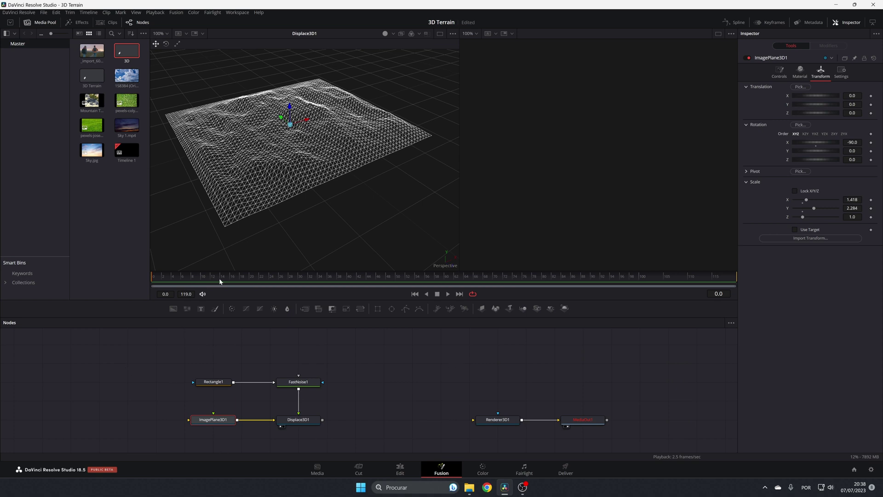
# Step: Turn off Wireframe for the image plane and texture it with the bright green grass image from the media pool
pyautogui.click(779, 72)
pyautogui.click(795, 104)
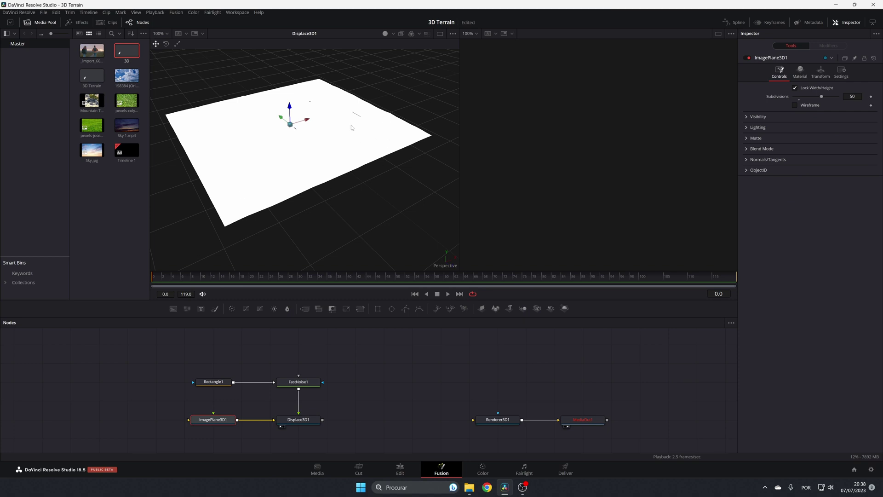
pyautogui.click(86, 128)
pyautogui.moveTo(94, 129); pyautogui.dragTo(208, 423)
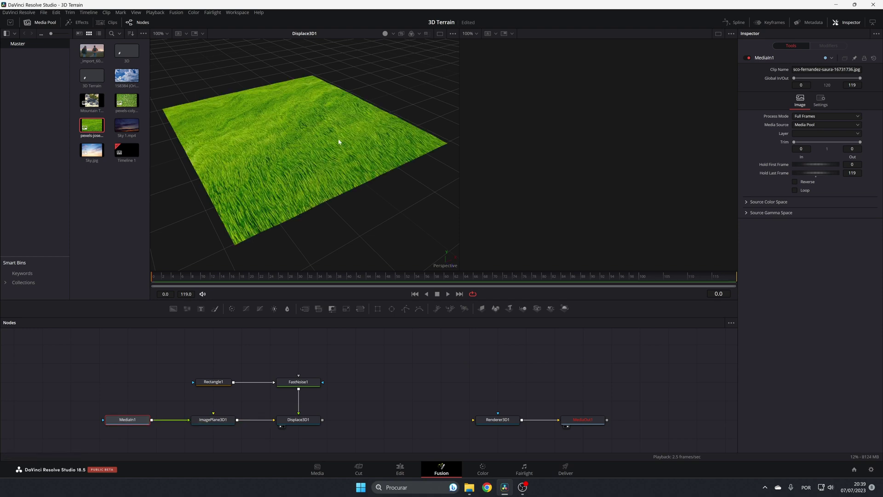
# Step: Set the Displace 3D node's Scale to 0.221 and move the Rectangle and FastNoise nodes closer to the image plane row
pyautogui.click(299, 420)
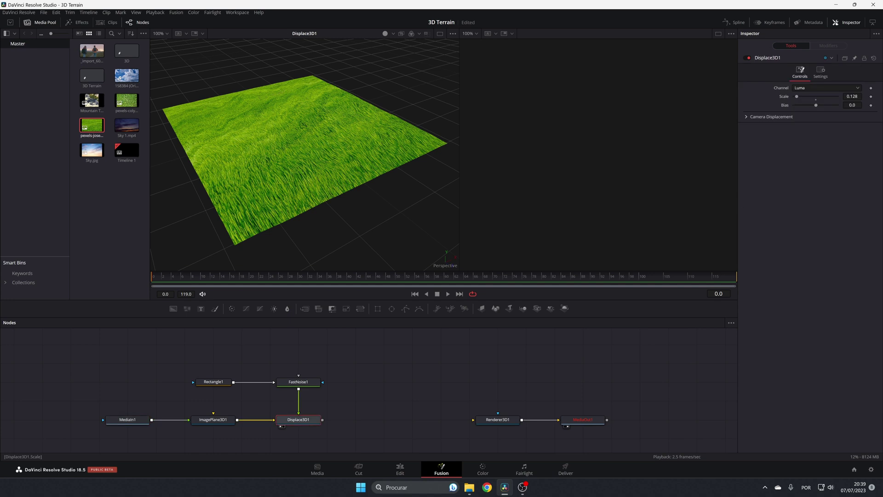
pyautogui.moveTo(851, 96)
pyautogui.mouseDown()
pyautogui.moveTo(874, 96)
pyautogui.moveTo(849, 96)
pyautogui.mouseUp()
pyautogui.moveTo(404, 373); pyautogui.dragTo(198, 387)
pyautogui.moveTo(298, 382); pyautogui.dragTo(298, 400)
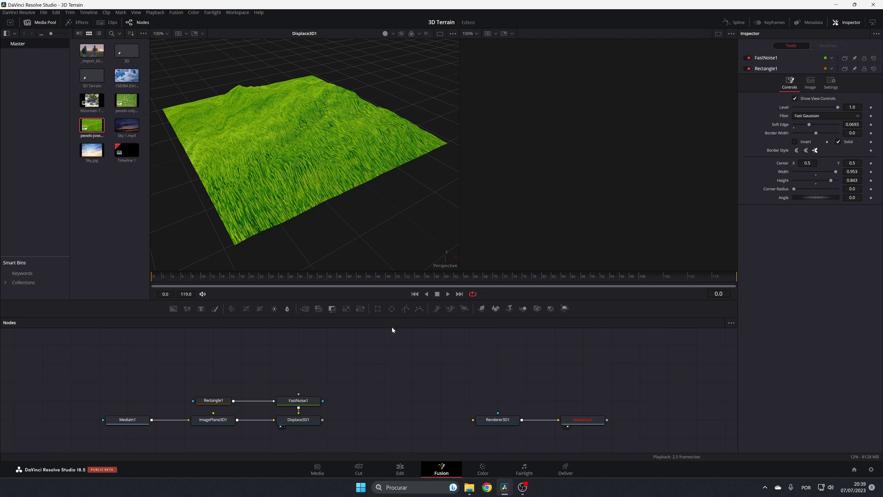
# Step: Insert a Merge 3D node between the Displace 3D and Renderer 3D nodes and connect a new Camera 3D to it
pyautogui.moveTo(535, 309)
pyautogui.mouseDown()
pyautogui.moveTo(413, 416)
pyautogui.moveTo(351, 446)
pyautogui.moveTo(404, 406)
pyautogui.moveTo(314, 413)
pyautogui.moveTo(323, 419)
pyautogui.mouseUp()
pyautogui.moveTo(400, 434); pyautogui.dragTo(488, 419)
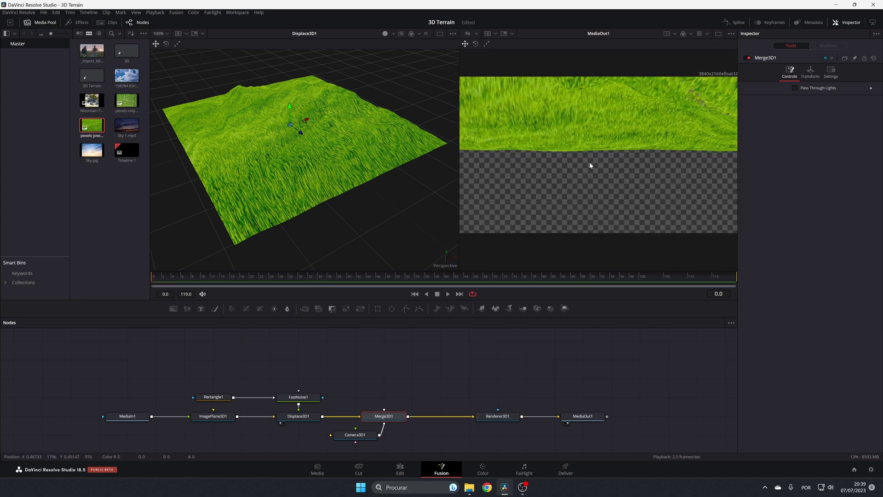
# Step: Move the camera up and back from the terrain to about Y 0.323 and Z 1.795
pyautogui.click(350, 438)
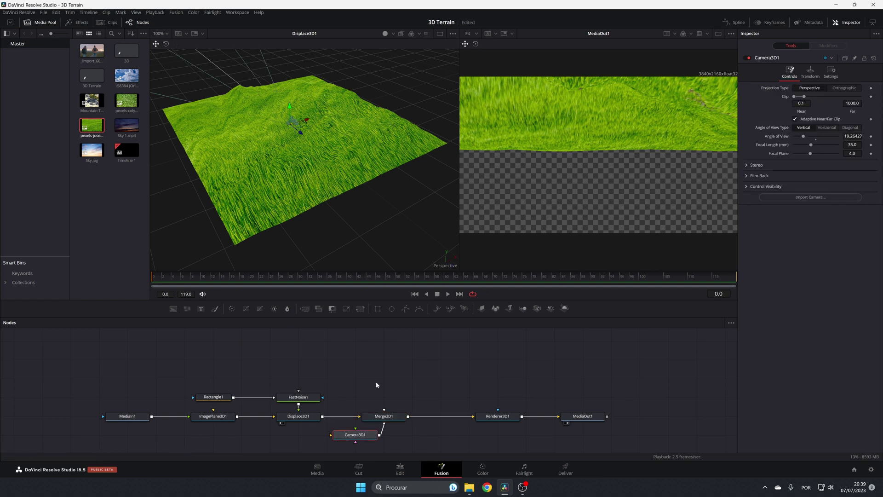
pyautogui.moveTo(303, 140); pyautogui.dragTo(415, 181)
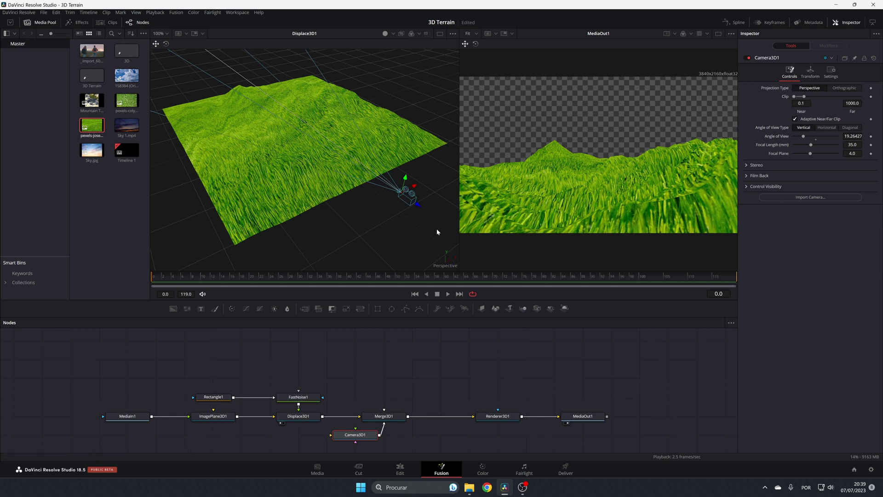
pyautogui.press('-')
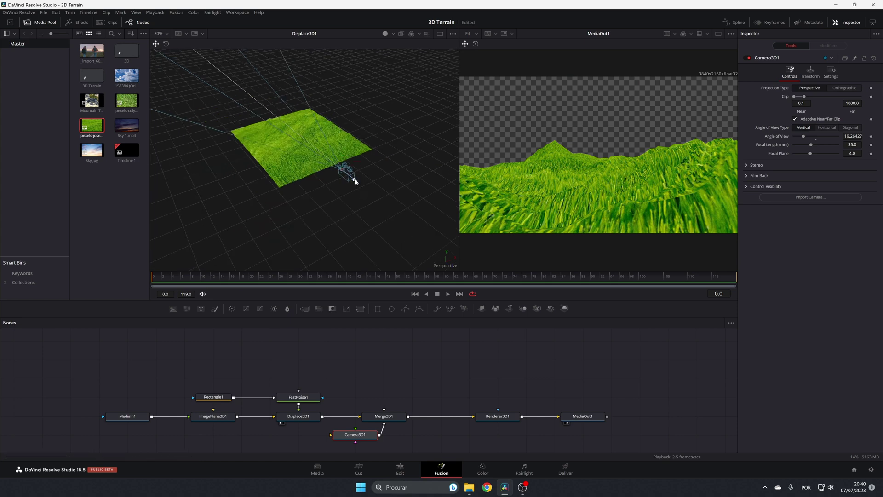
pyautogui.moveTo(350, 174); pyautogui.dragTo(407, 181)
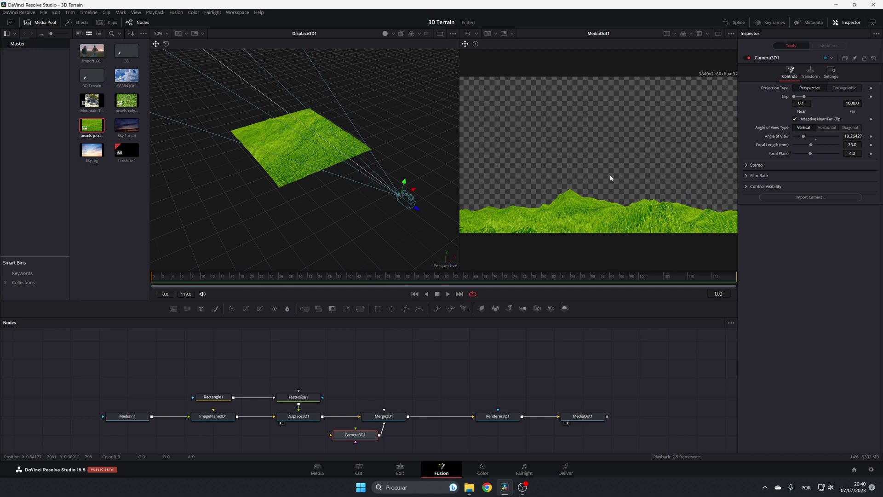
# Step: Tilt the camera down to X rotation -18 and reposition it at about Y 0.561 and Z 1.768
pyautogui.click(810, 72)
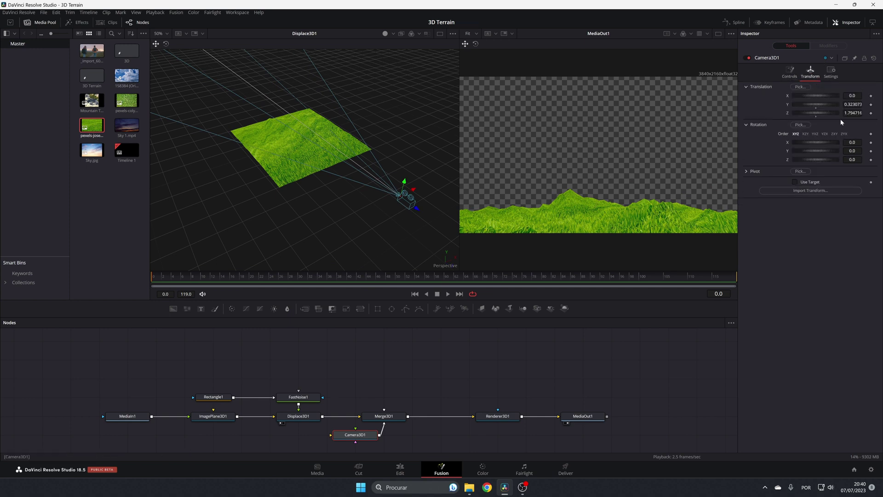
pyautogui.moveTo(852, 142); pyautogui.dragTo(833, 143)
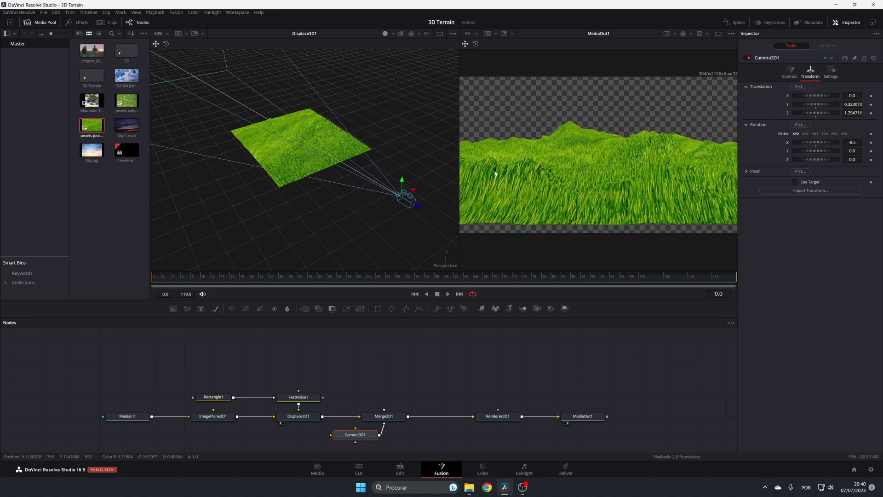
pyautogui.moveTo(401, 180); pyautogui.dragTo(407, 151)
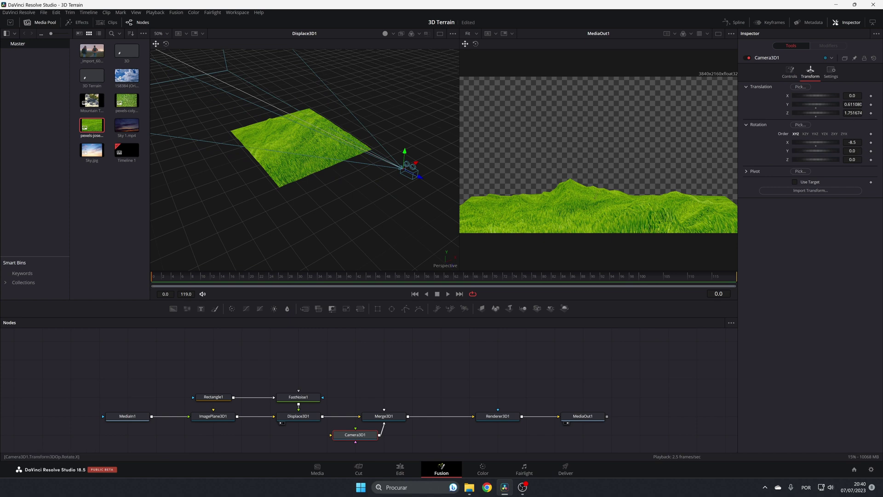
pyautogui.moveTo(834, 142); pyautogui.dragTo(819, 142)
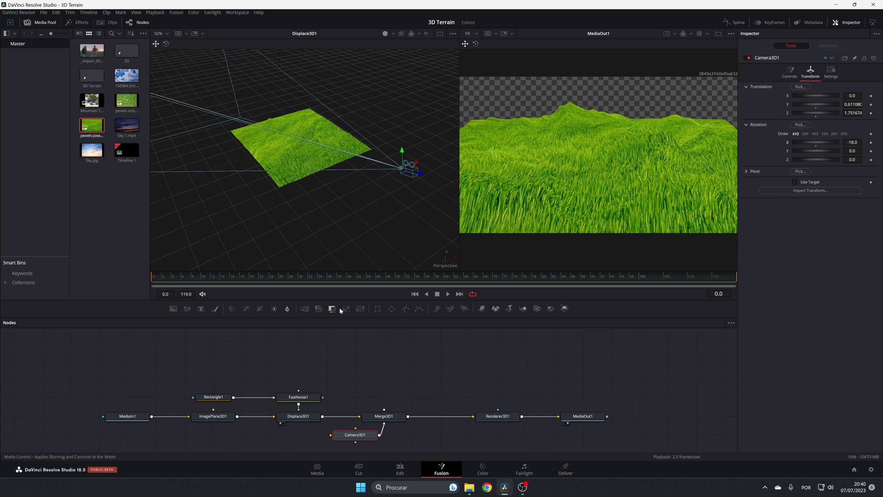
pyautogui.moveTo(401, 154); pyautogui.dragTo(402, 159)
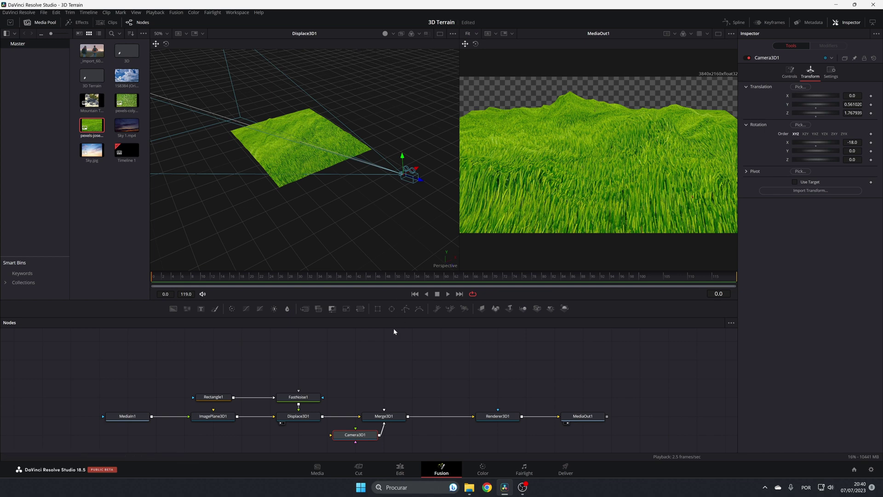
# Step: Duplicate the Rectangle, FastNoise, image plane and Displace 3D nodes above the originals and connect the copied displacement to the Merge 3D
pyautogui.moveTo(180, 383); pyautogui.dragTo(323, 427)
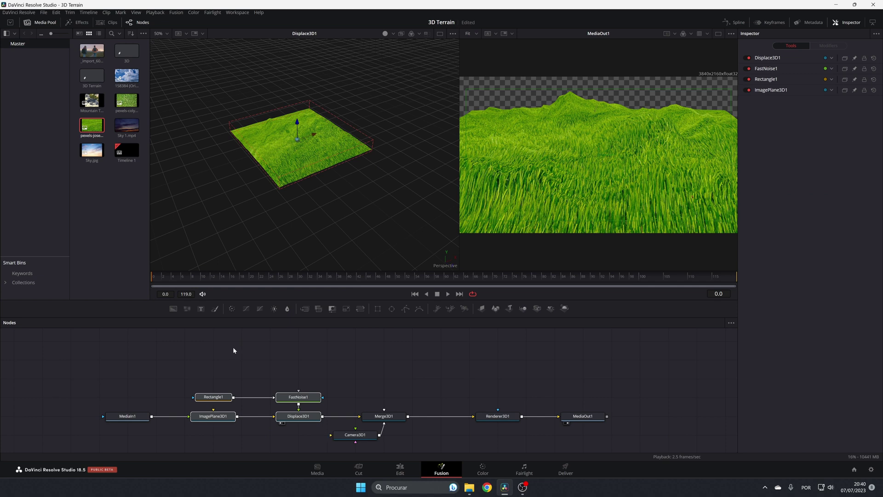
pyautogui.click(192, 350)
pyautogui.hotkey('ctrl', 'v')
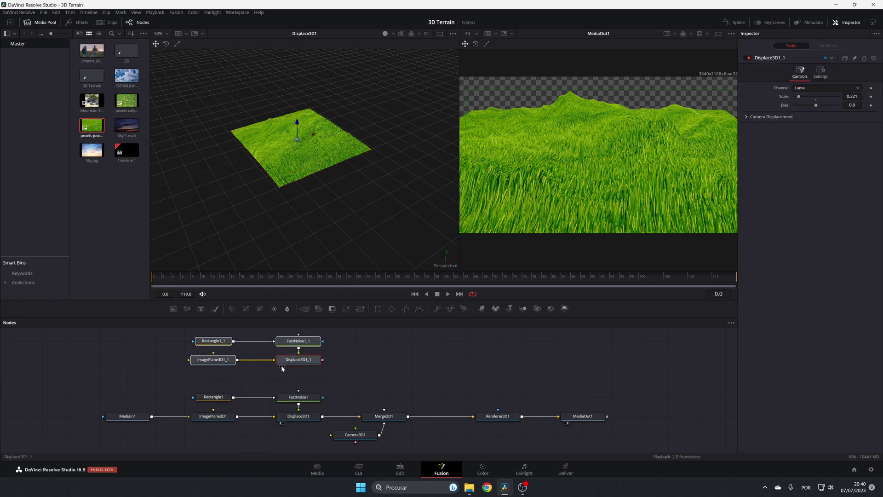
pyautogui.click(374, 368)
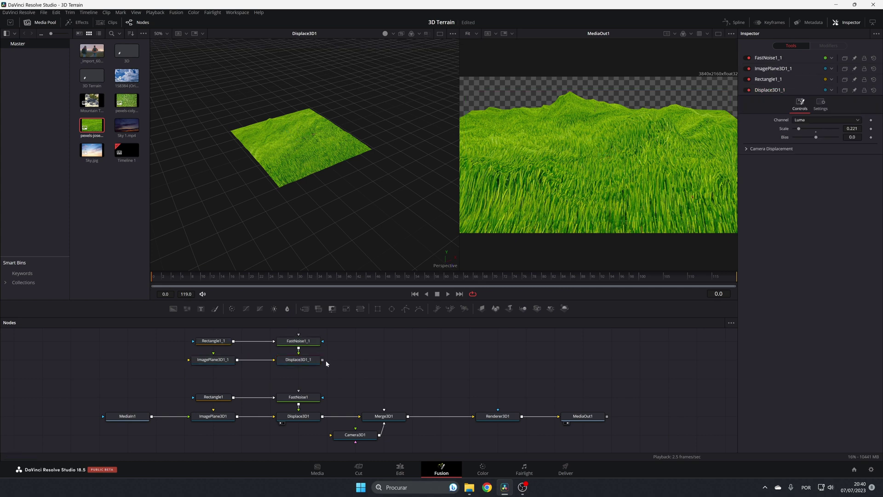
pyautogui.moveTo(323, 359); pyautogui.dragTo(382, 416)
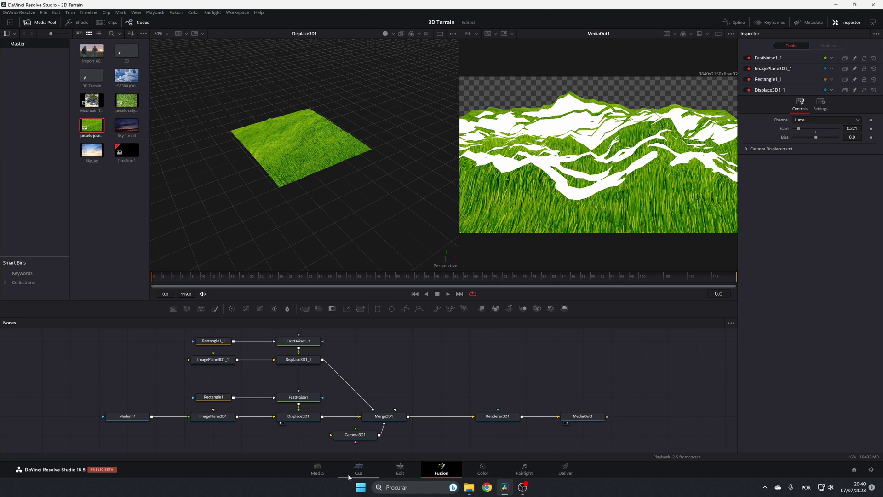
# Step: Show the Merge 3D output in both viewers and select the copied Displace 3D node
pyautogui.click(383, 416)
pyautogui.press('1')
pyautogui.press('2')
pyautogui.click(298, 359)
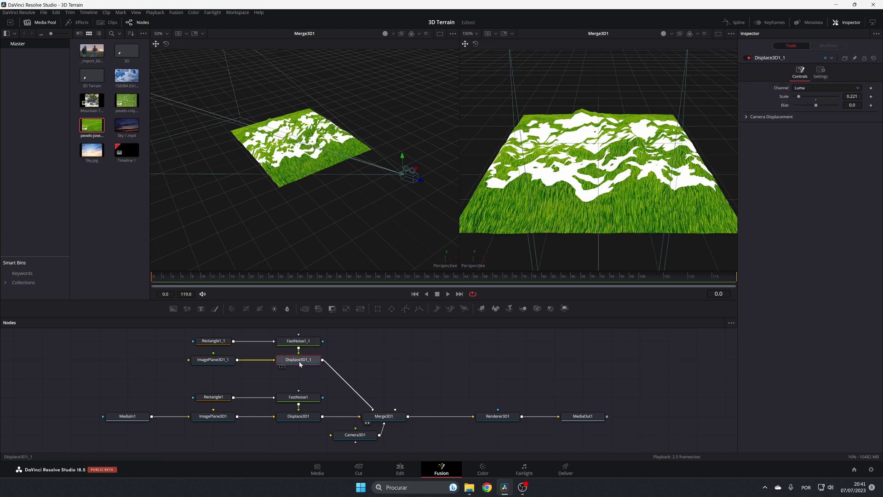
# Step: Move the copied image plane back behind the grass to about Z -1.129 and set its Displace 3D scale to about 1.279
pyautogui.click(297, 137)
pyautogui.moveTo(296, 137); pyautogui.dragTo(252, 90)
pyautogui.moveTo(256, 95); pyautogui.dragTo(258, 97)
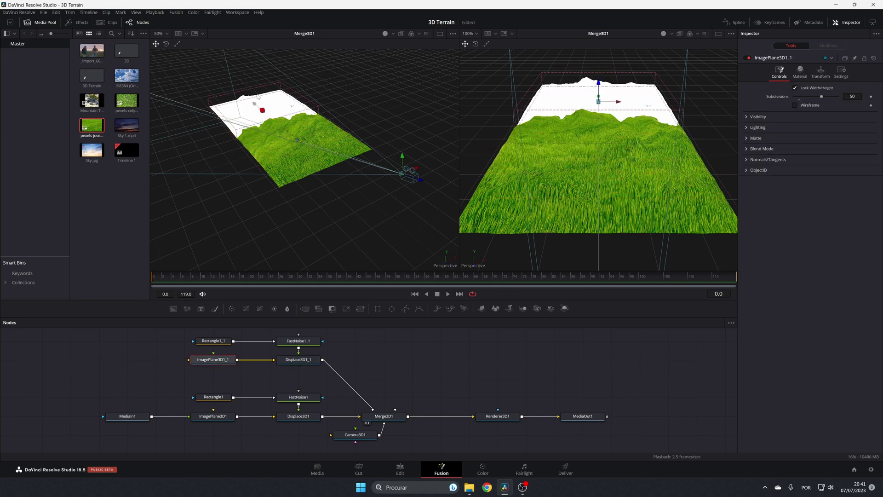
pyautogui.click(300, 360)
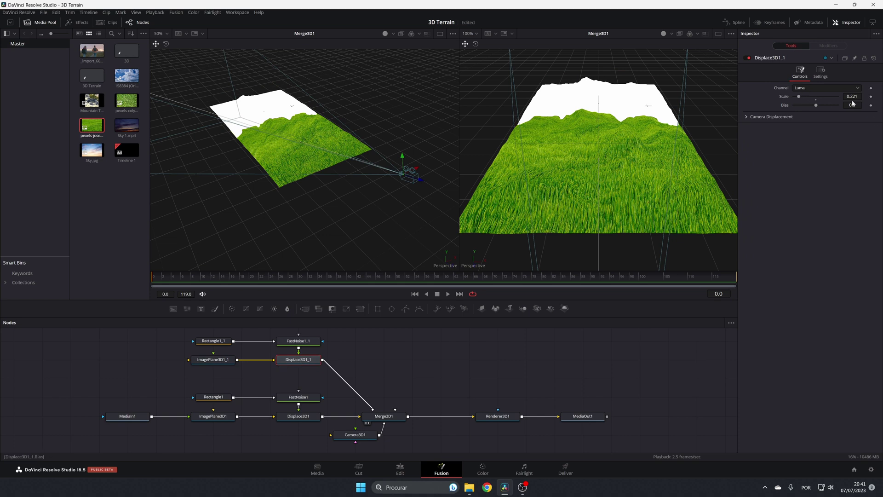
pyautogui.moveTo(852, 97); pyautogui.dragTo(882, 97)
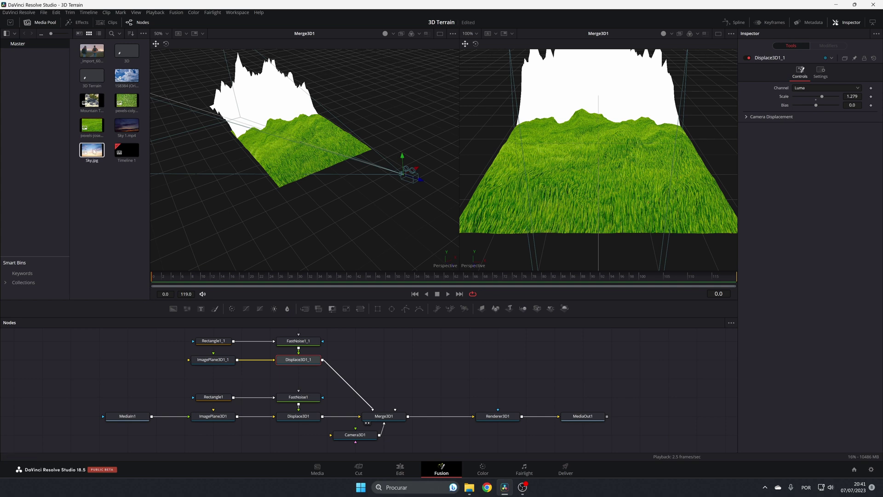
# Step: Add Mountain Top.png to the node graph, preview it, connect it to the copied image plane, and leave space between the two nodes
pyautogui.moveTo(93, 105); pyautogui.dragTo(137, 363)
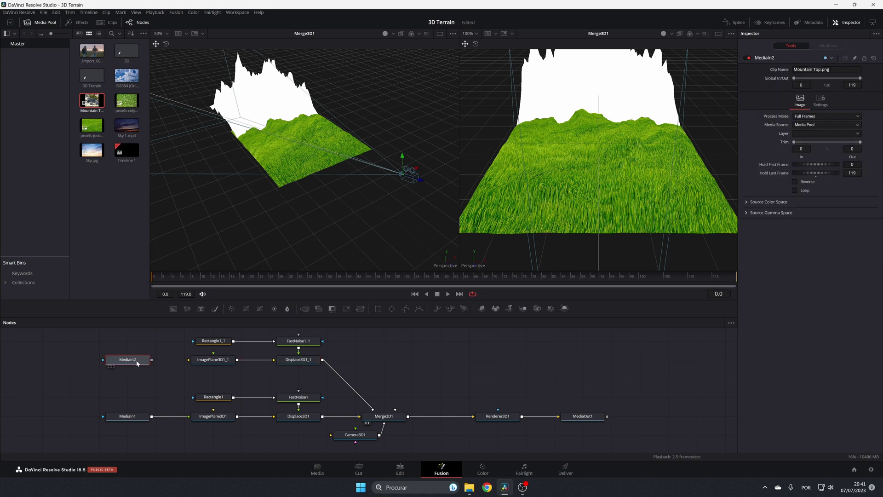
pyautogui.press('1')
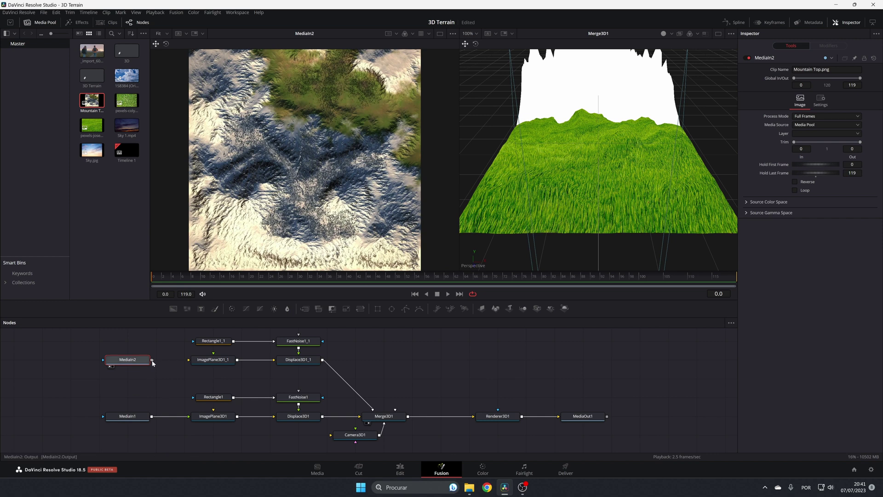
pyautogui.moveTo(151, 359); pyautogui.dragTo(189, 359)
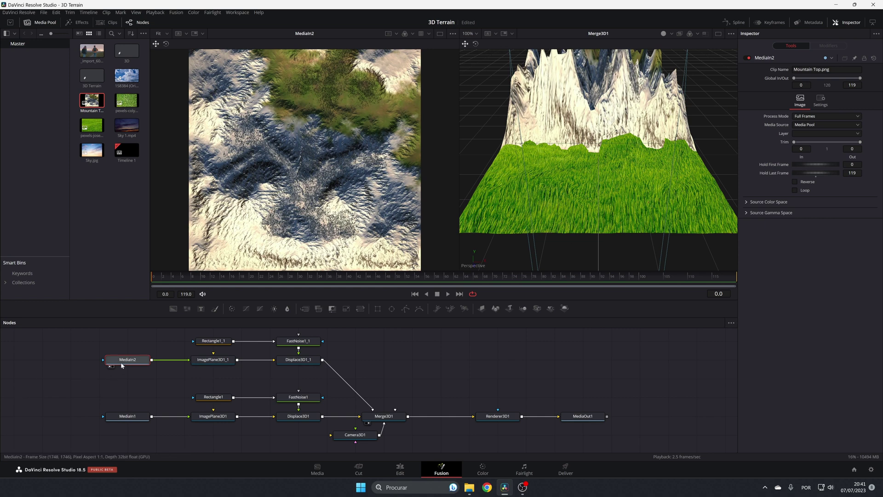
pyautogui.moveTo(127, 363); pyautogui.dragTo(69, 363)
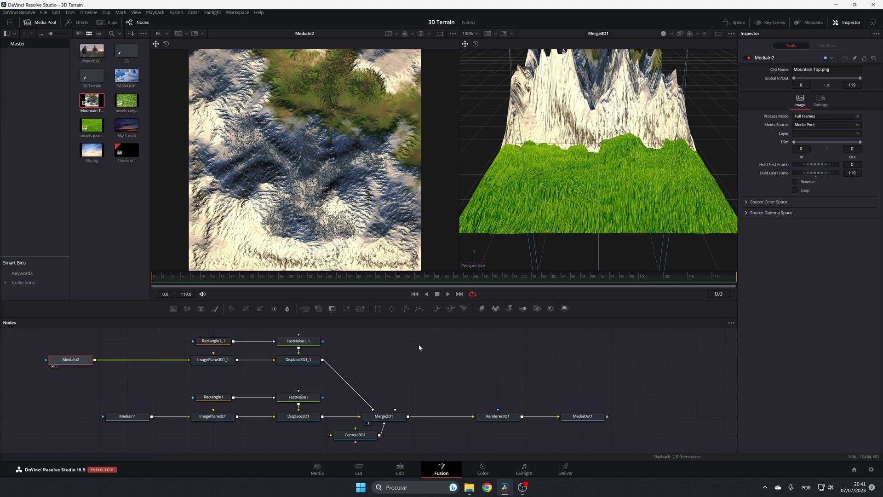
# Step: Insert a Transform node after the mountain image, set size to about 1.32 and angle to about 151.3, and shift its center
pyautogui.click(361, 309)
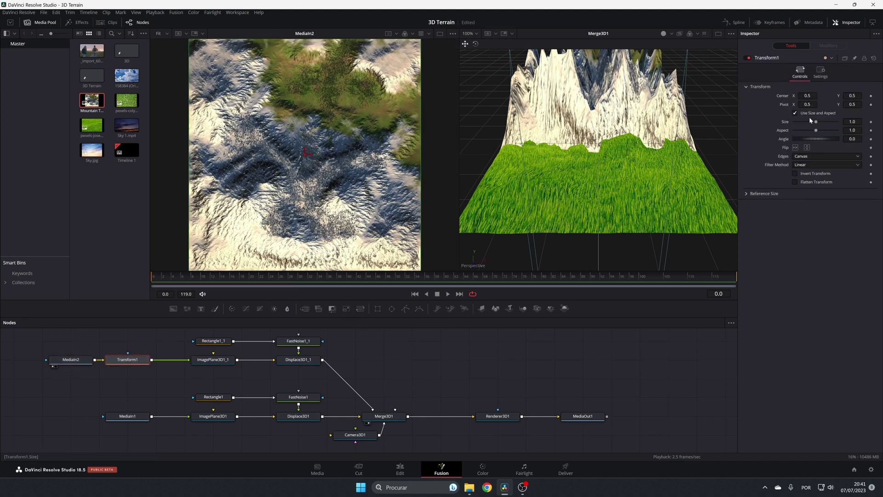
pyautogui.moveTo(815, 125); pyautogui.dragTo(830, 144)
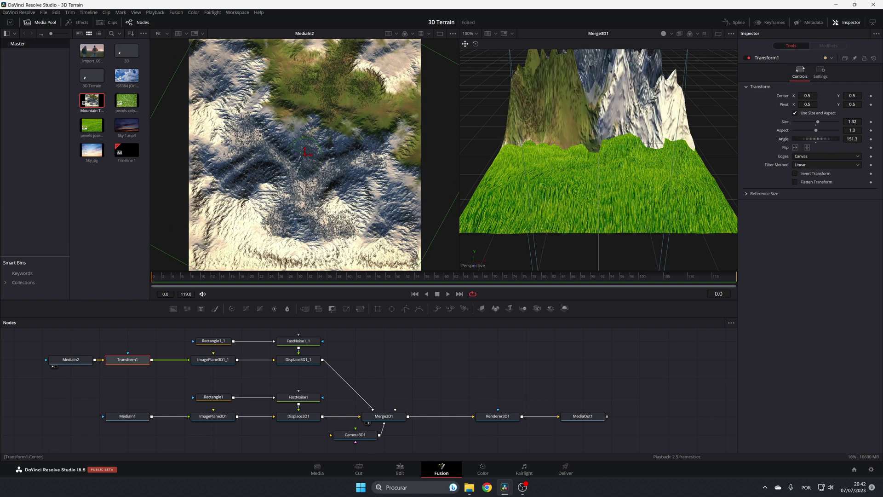
pyautogui.moveTo(305, 152); pyautogui.dragTo(423, 171)
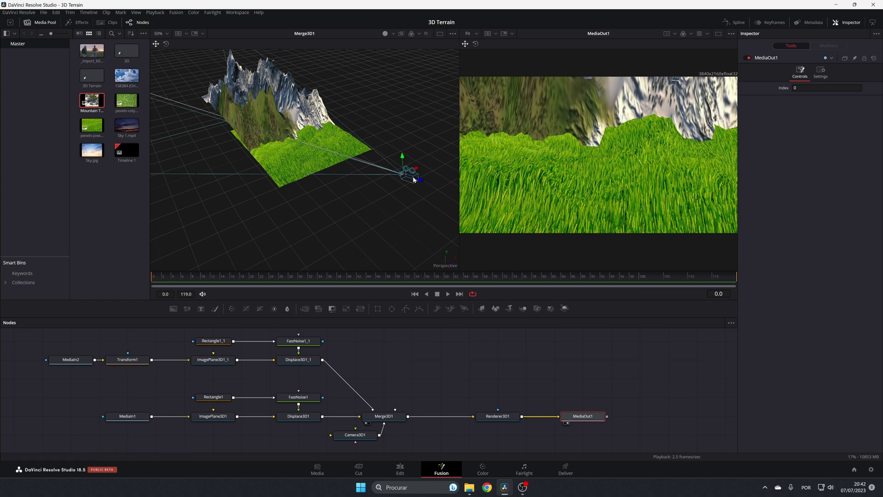
# Step: Set the camera's focal length to 13.5 mm and move it closer to the terrain, to about Y 0.362 and Z 1.155
pyautogui.click(357, 434)
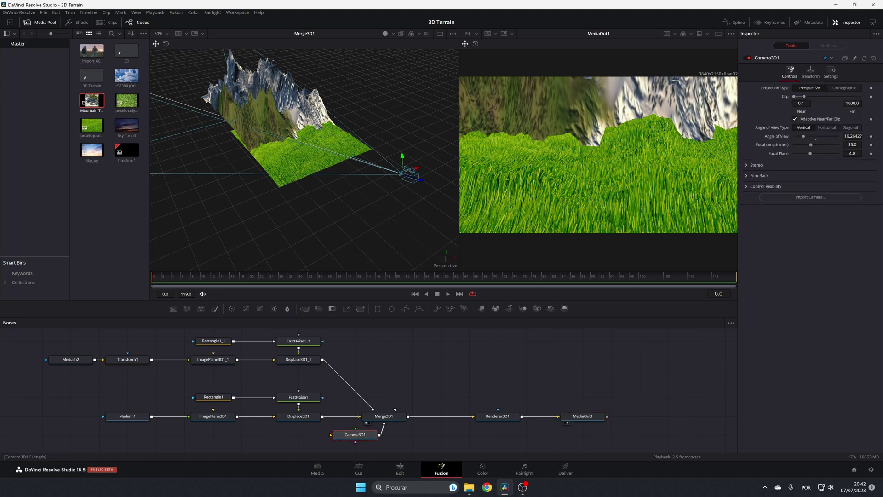
pyautogui.moveTo(852, 144); pyautogui.dragTo(838, 145)
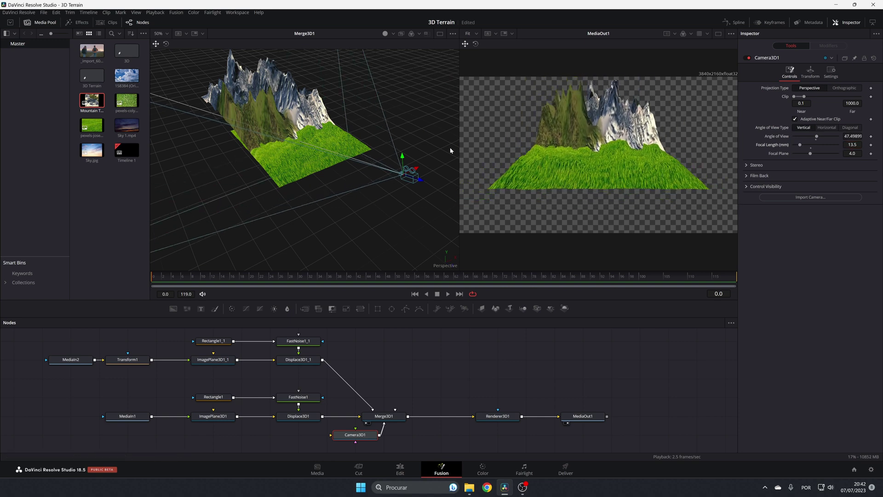
pyautogui.moveTo(420, 182); pyautogui.dragTo(374, 157)
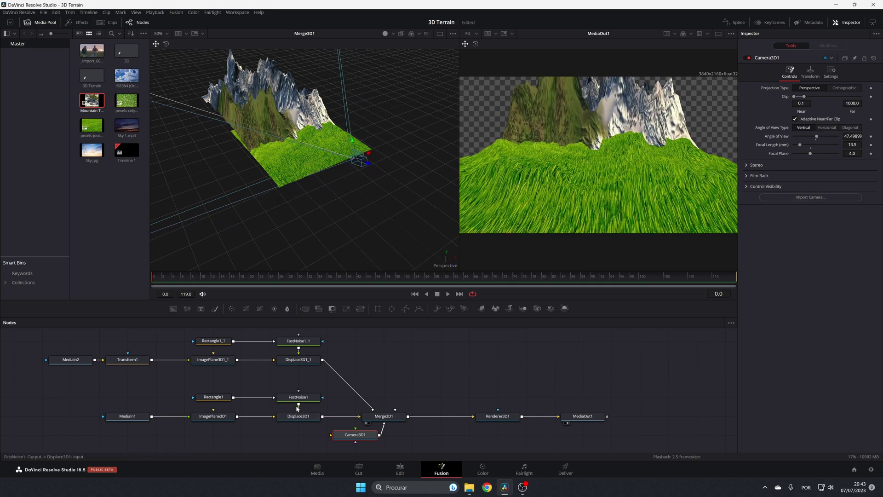
# Step: Widen the grass image plane to an X scale of about 2.048
pyautogui.click(213, 416)
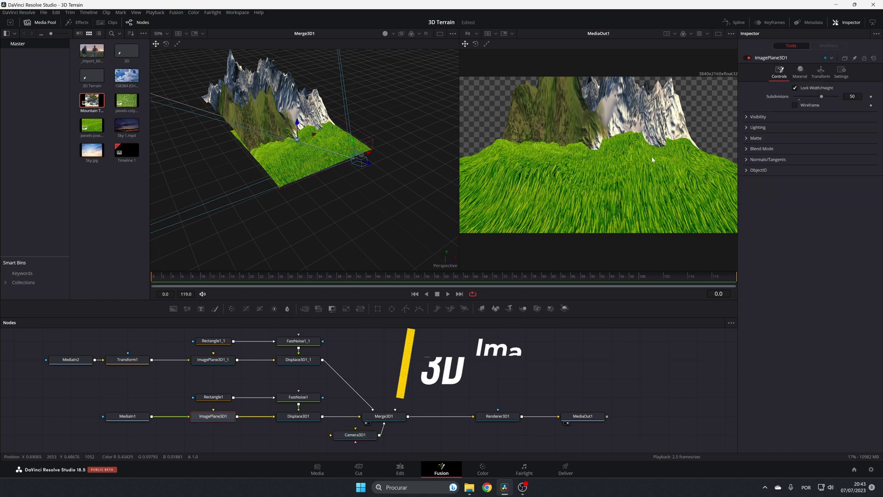
pyautogui.click(829, 77)
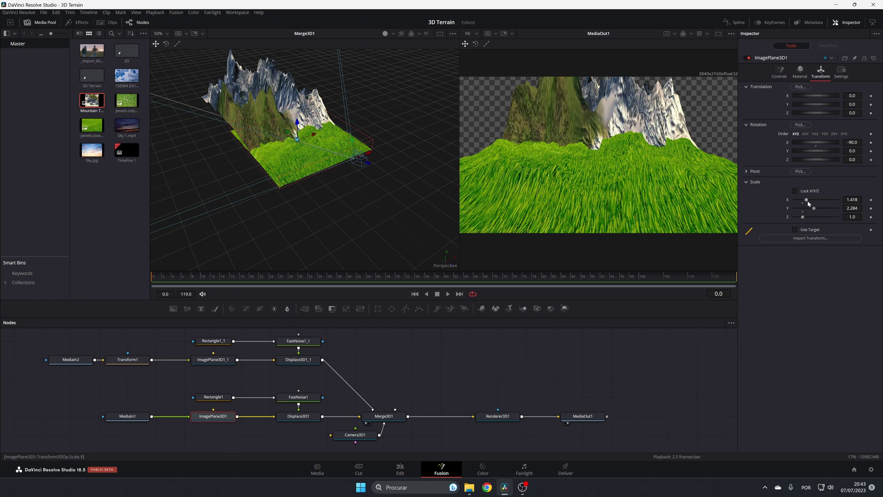
pyautogui.moveTo(809, 203); pyautogui.dragTo(813, 201)
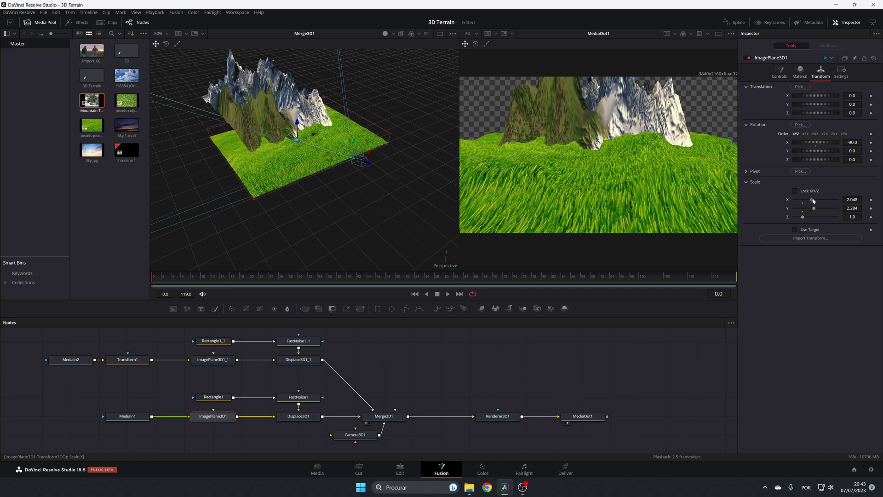
# Step: Scale the mountain image plane to about X 3.189 and Y 1.103, and widen the grass image plane to about X 3.307
pyautogui.click(298, 359)
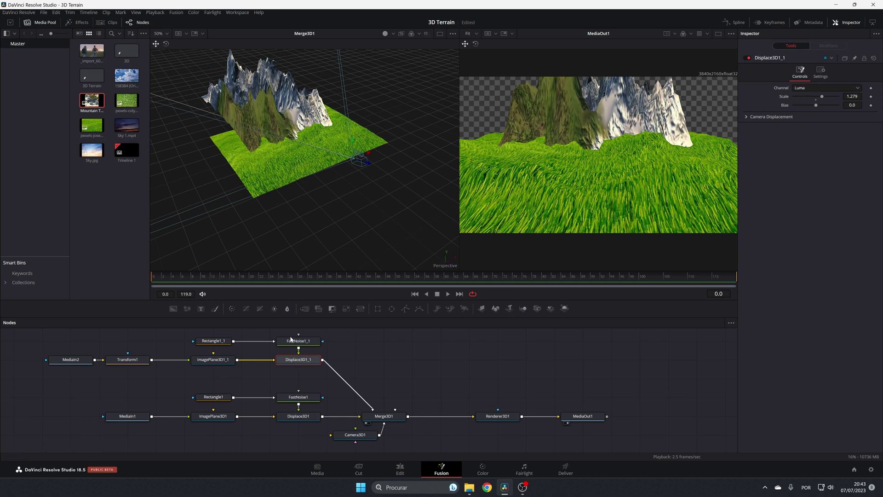
pyautogui.click(213, 361)
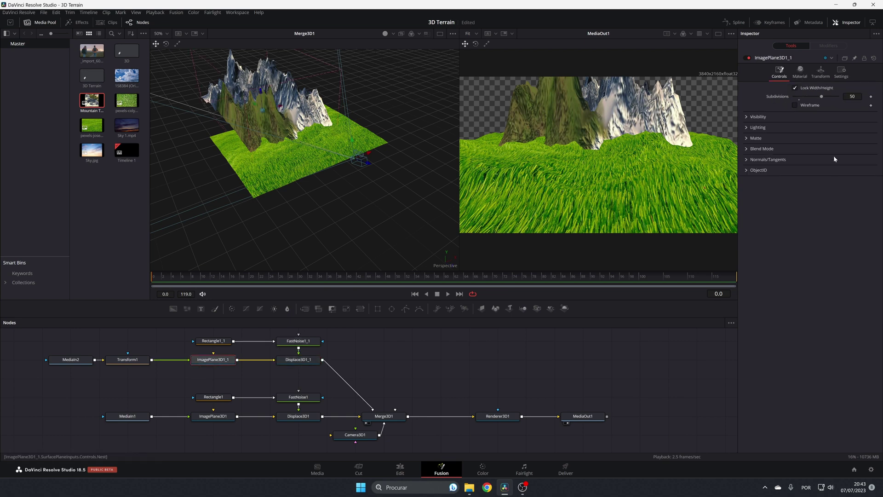
pyautogui.click(820, 72)
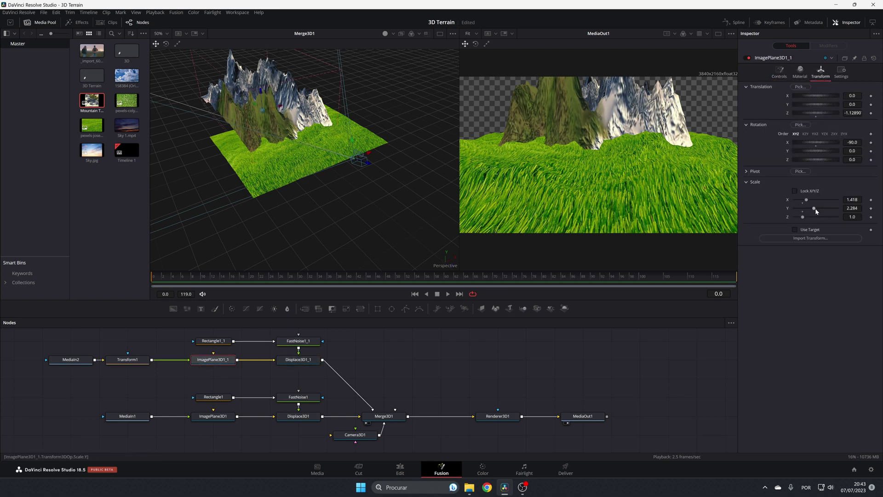
pyautogui.moveTo(808, 202); pyautogui.dragTo(811, 202)
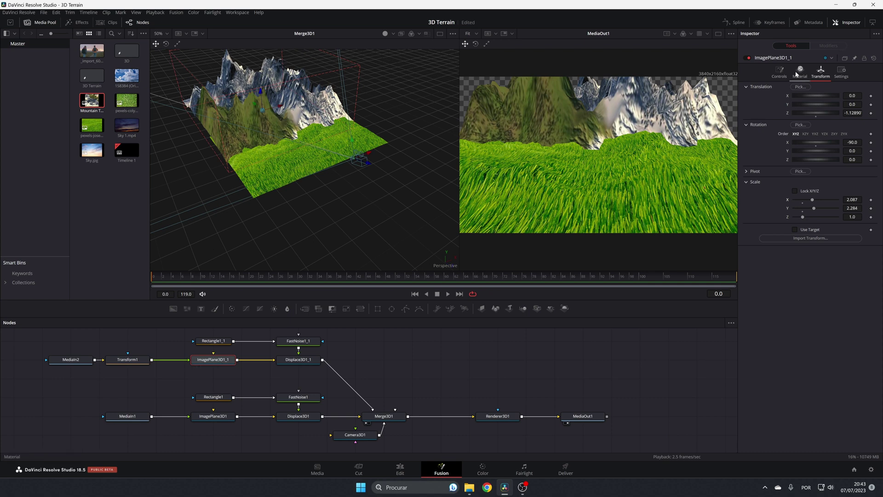
pyautogui.moveTo(815, 208); pyautogui.dragTo(805, 211)
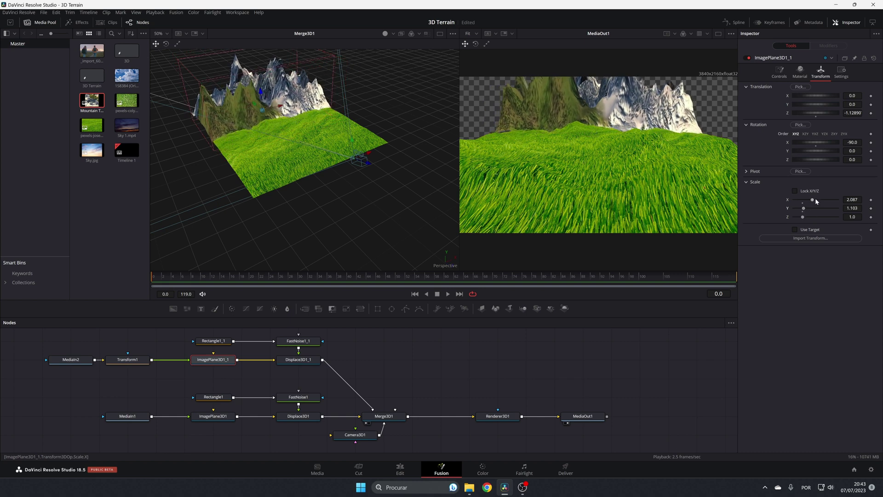
pyautogui.moveTo(813, 201); pyautogui.dragTo(823, 202)
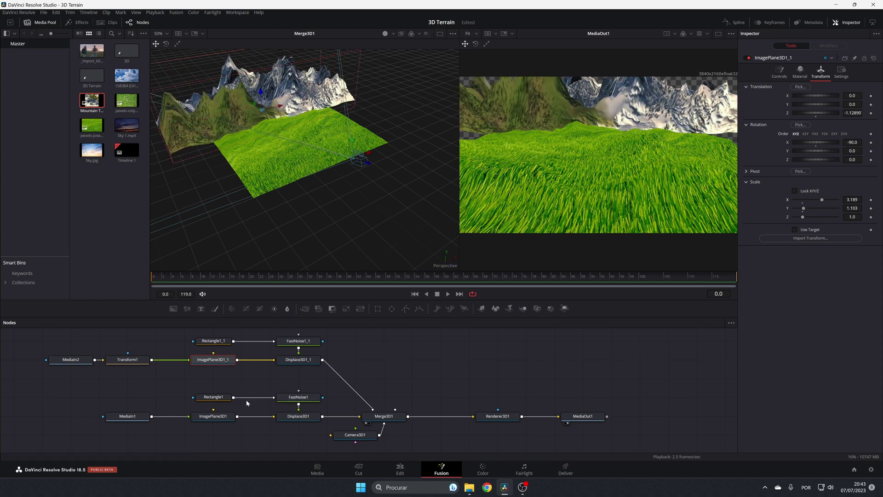
pyautogui.click(213, 416)
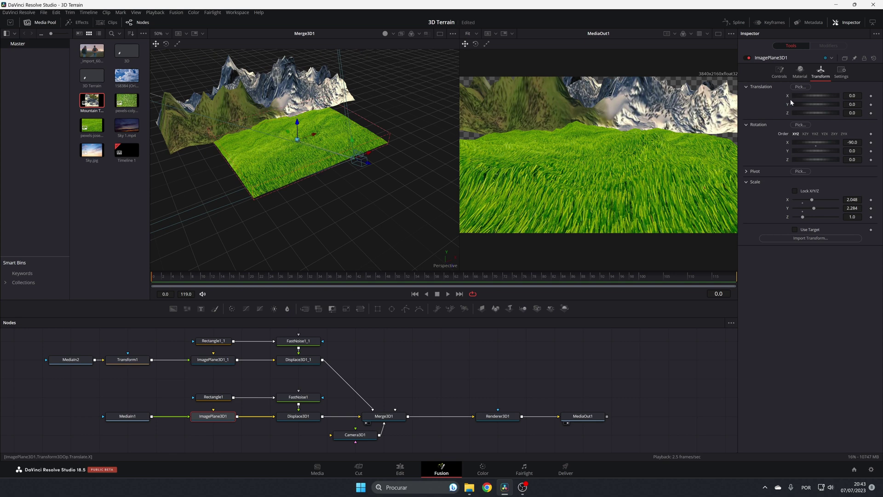
pyautogui.moveTo(811, 203); pyautogui.dragTo(822, 204)
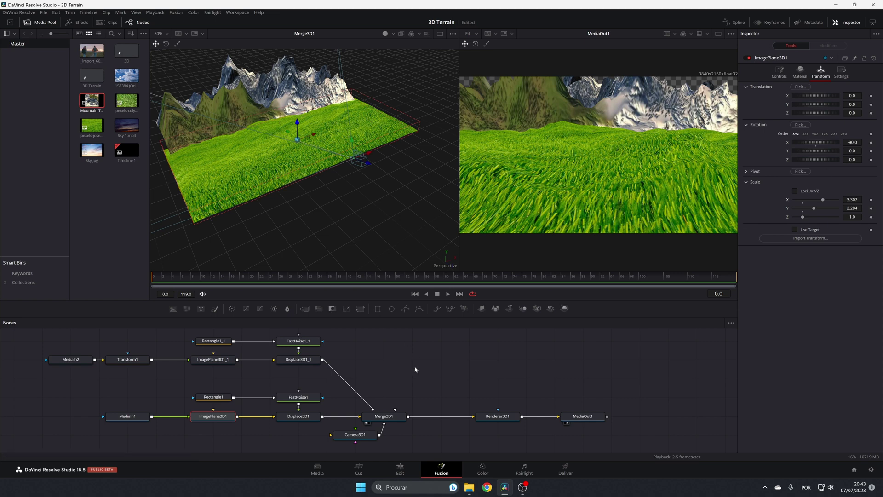
# Step: Tilt the camera up to an X rotation of -9.6
pyautogui.click(362, 436)
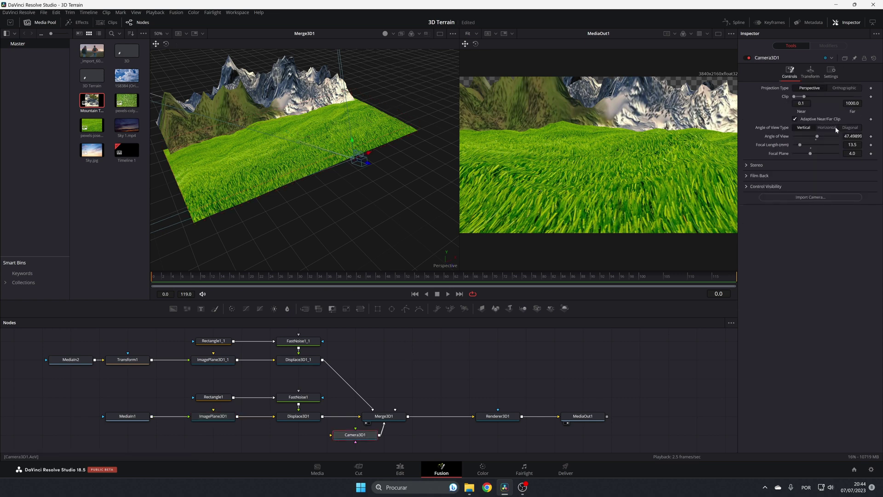
pyautogui.click(810, 71)
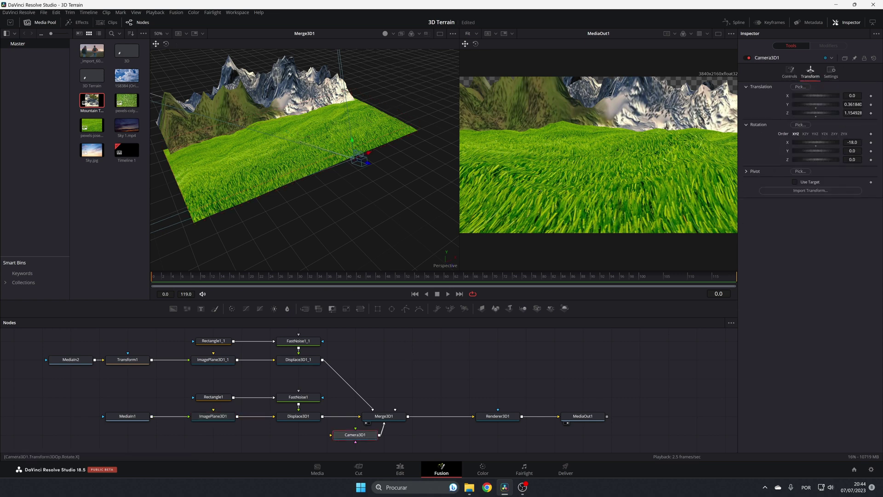
pyautogui.moveTo(852, 142); pyautogui.dragTo(869, 142)
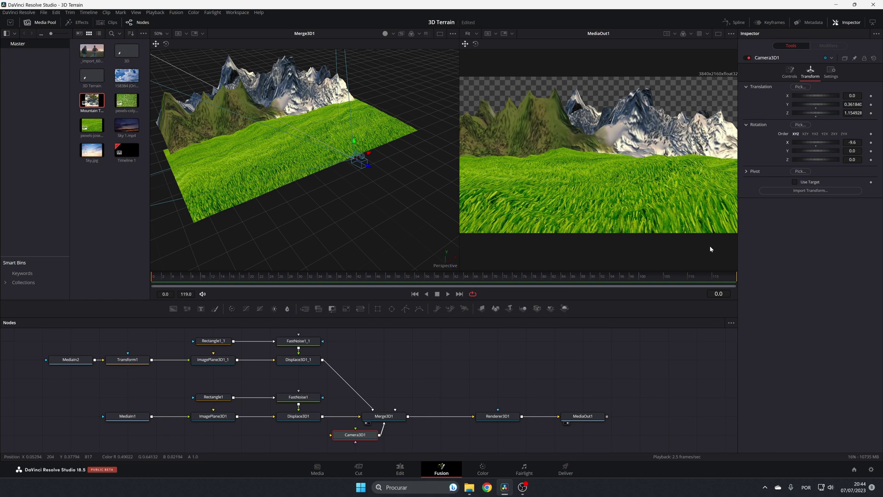
# Step: Adjust the mountain texture's Transform to size 1.57, angle 57.4, and center X 0.5, Y 0.522
pyautogui.click(122, 361)
pyautogui.moveTo(812, 138); pyautogui.dragTo(816, 143)
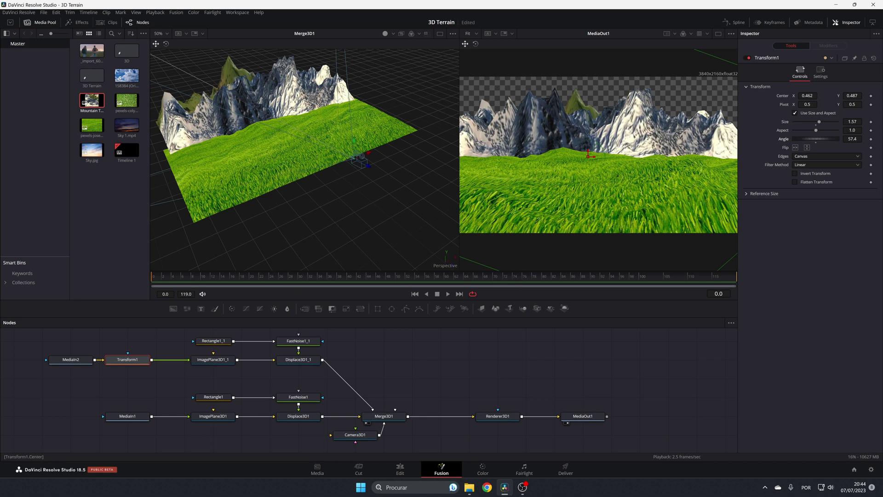
pyautogui.write('0.5')
pyautogui.press('Tab')
pyautogui.write('0.522')
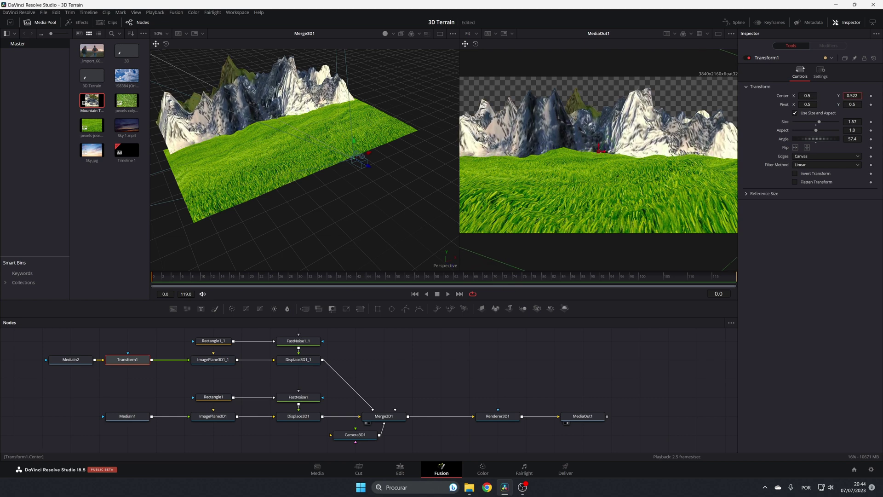
pyautogui.press('Return')
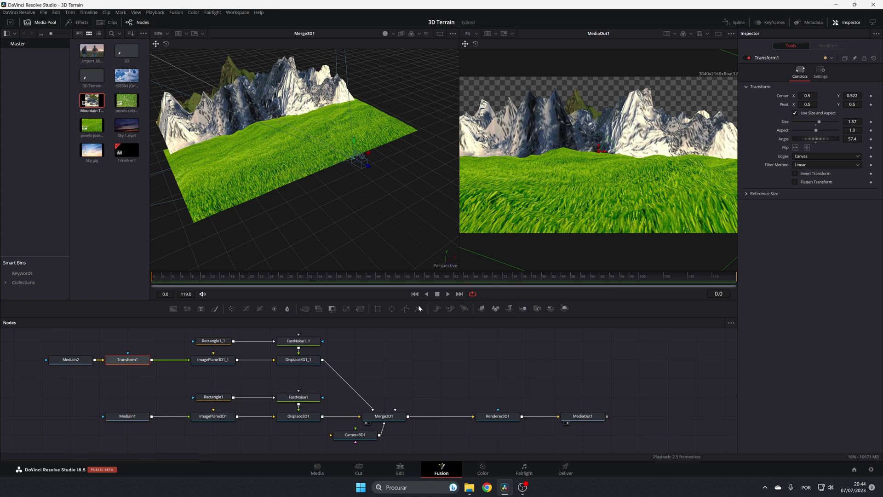
# Step: Shift the mountain nodes down, add an image plane above them with the sky clip 158384 (Original).mp4, and connect it to the Merge 3D
pyautogui.moveTo(43, 337); pyautogui.dragTo(315, 381)
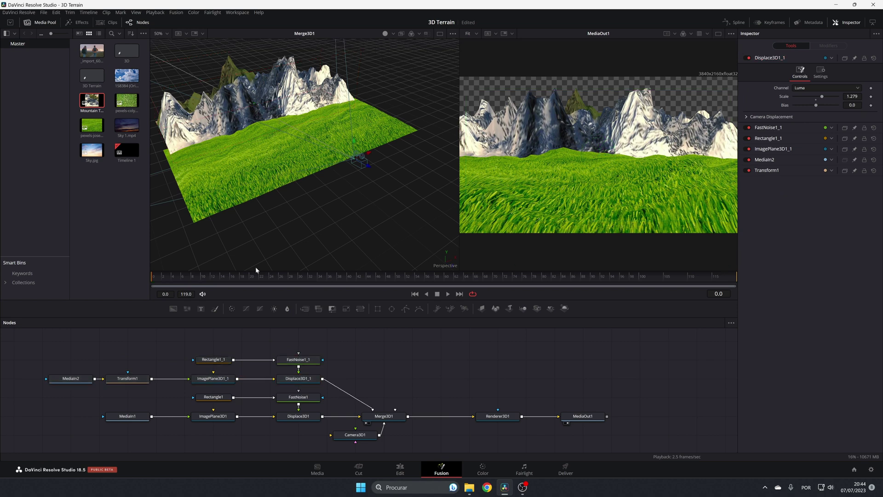
pyautogui.moveTo(481, 308); pyautogui.dragTo(318, 347)
pyautogui.click(385, 356)
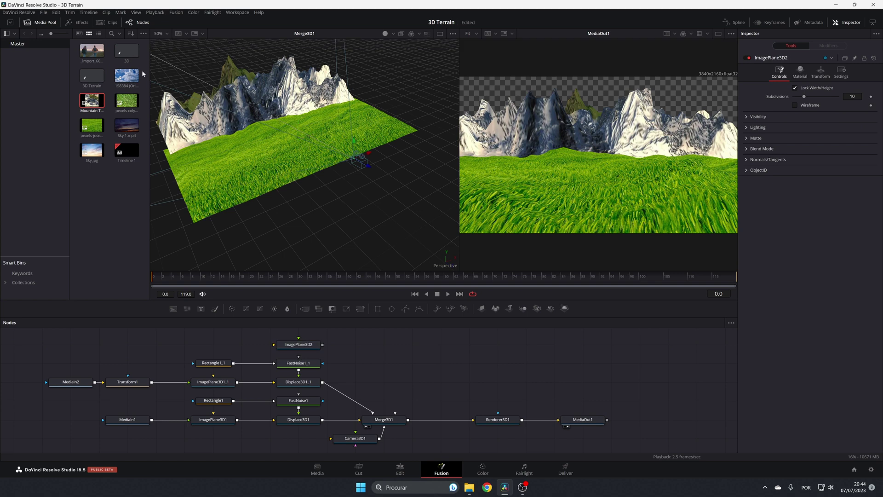
pyautogui.moveTo(127, 75); pyautogui.dragTo(395, 413)
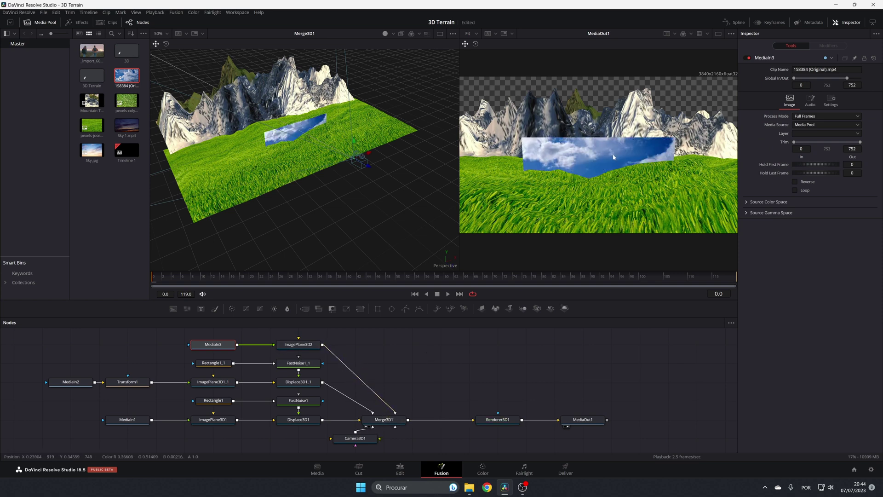
# Step: Move the sky image plane back and up behind the mountains
pyautogui.click(311, 344)
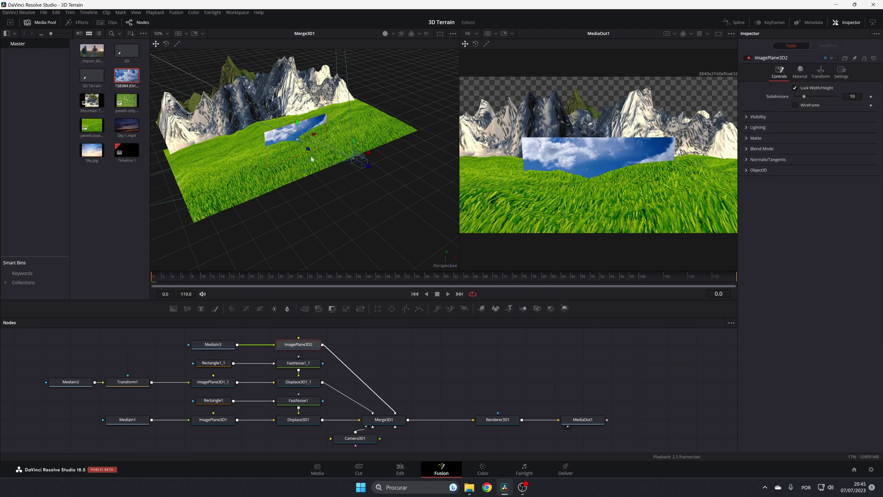
pyautogui.moveTo(310, 152); pyautogui.dragTo(236, 85)
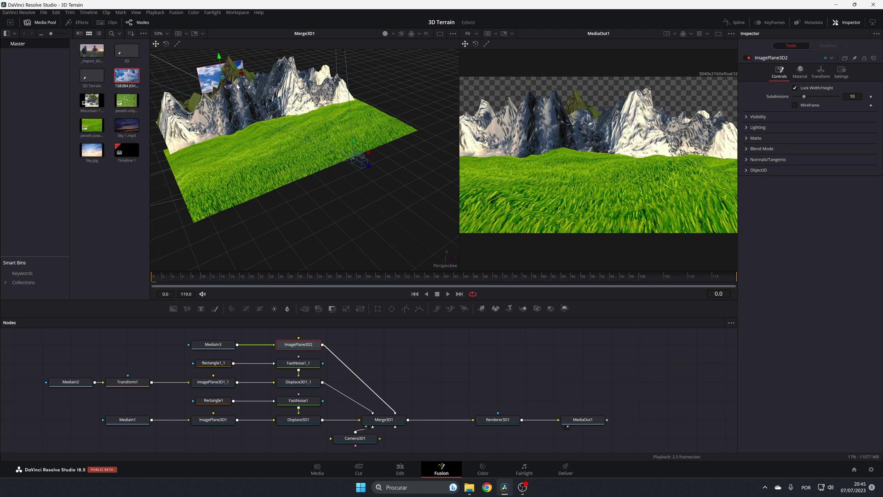
# Step: Raise the sky image plane slightly, set its scale to 5.0, and reposition it so it fills the background behind the mountains
pyautogui.moveTo(218, 54); pyautogui.dragTo(218, 50)
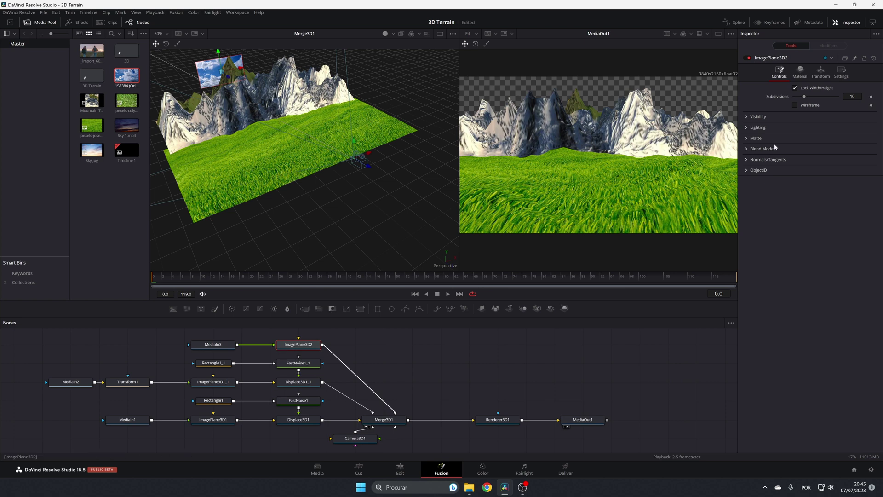
pyautogui.click(821, 72)
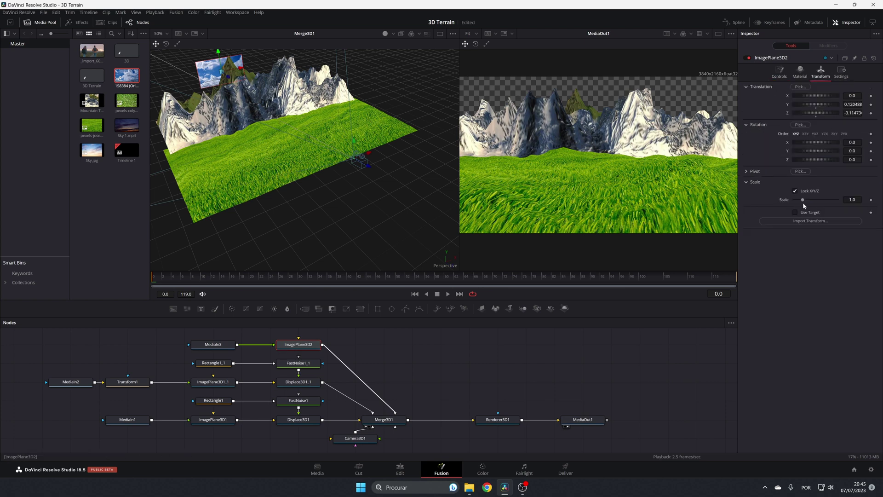
pyautogui.moveTo(802, 201); pyautogui.dragTo(840, 204)
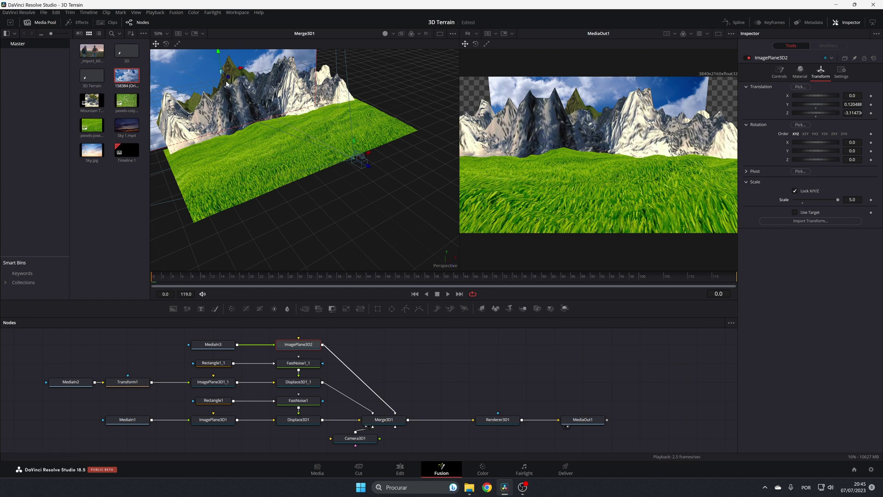
pyautogui.moveTo(232, 82); pyautogui.dragTo(256, 98)
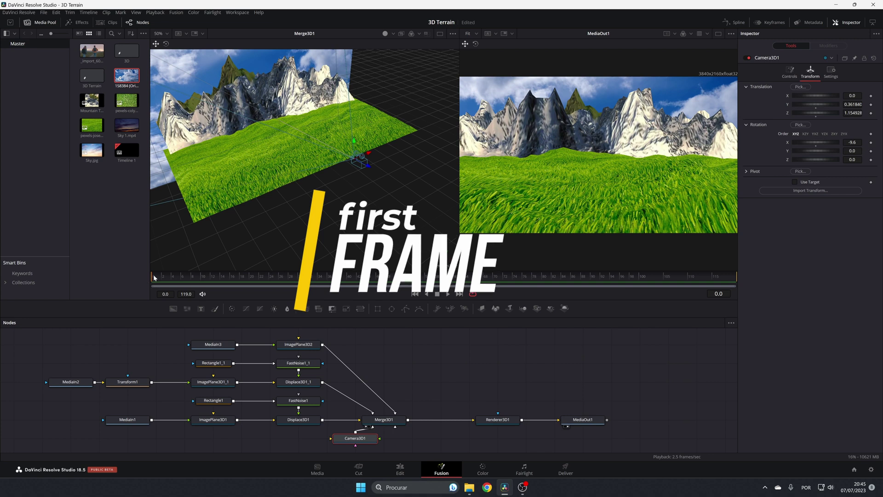
# Step: Keyframe the camera's starting translation and rotation at frame 1
pyautogui.press('space')
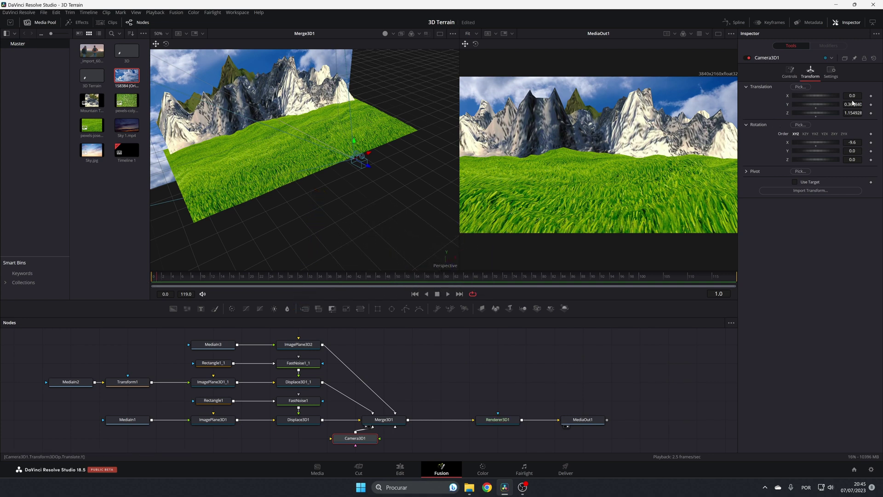
pyautogui.click(871, 104)
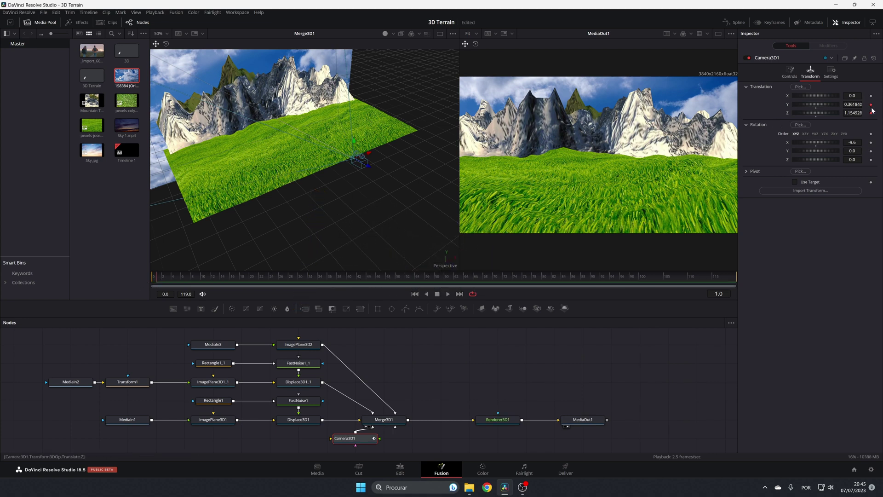
pyautogui.click(870, 143)
pyautogui.click(870, 159)
# Step: At frame 113, move the camera forward to about Y 0.445, Z -0.556 over the mountains and set its X rotation to 7.0
pyautogui.moveTo(638, 289); pyautogui.dragTo(696, 292)
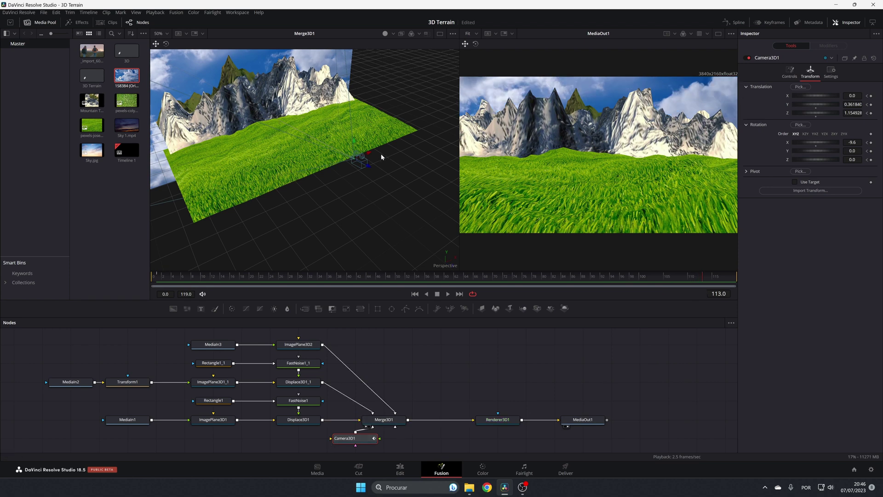
pyautogui.moveTo(370, 167); pyautogui.dragTo(275, 77)
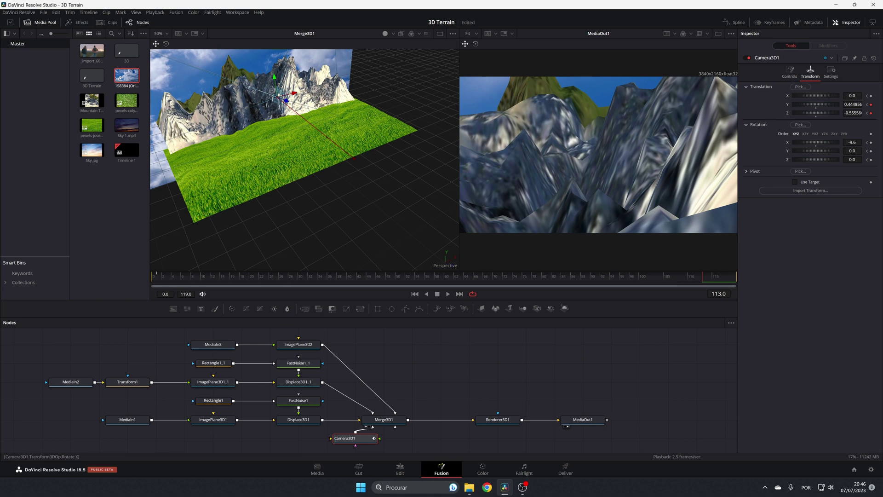
pyautogui.moveTo(852, 142); pyautogui.dragTo(852, 142)
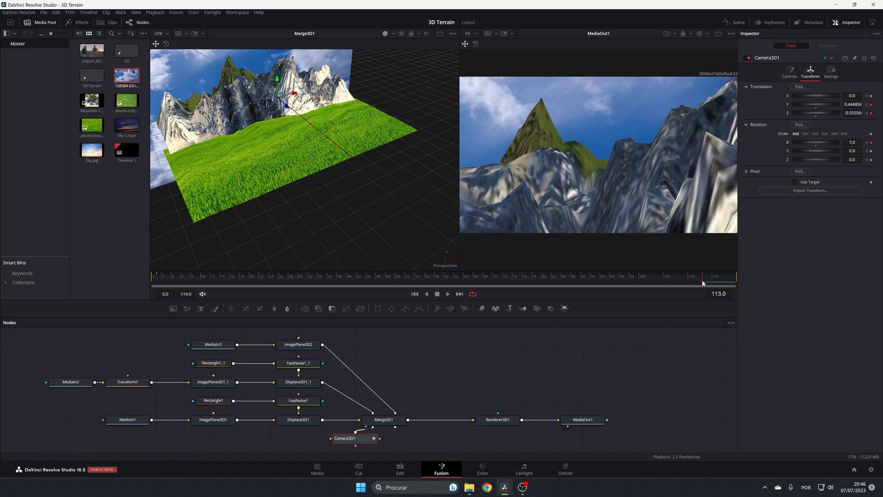
# Step: Play the camera animation from the first frame
pyautogui.press('Home')
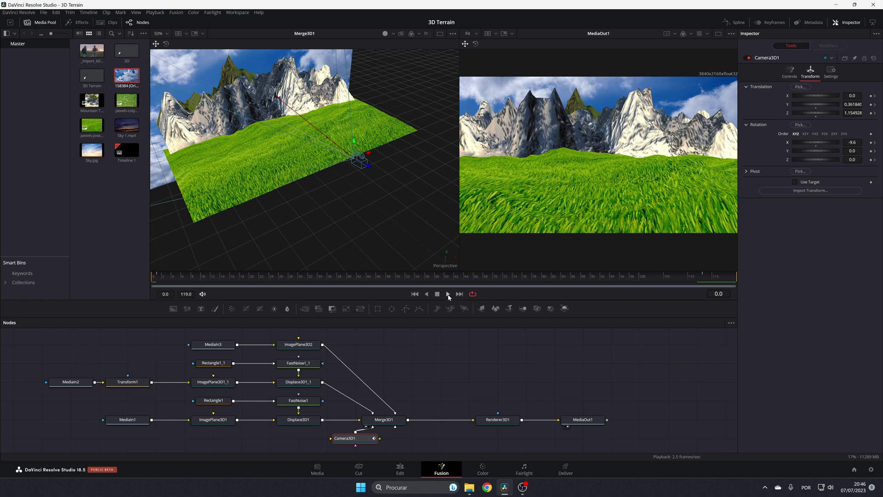
pyautogui.click(448, 295)
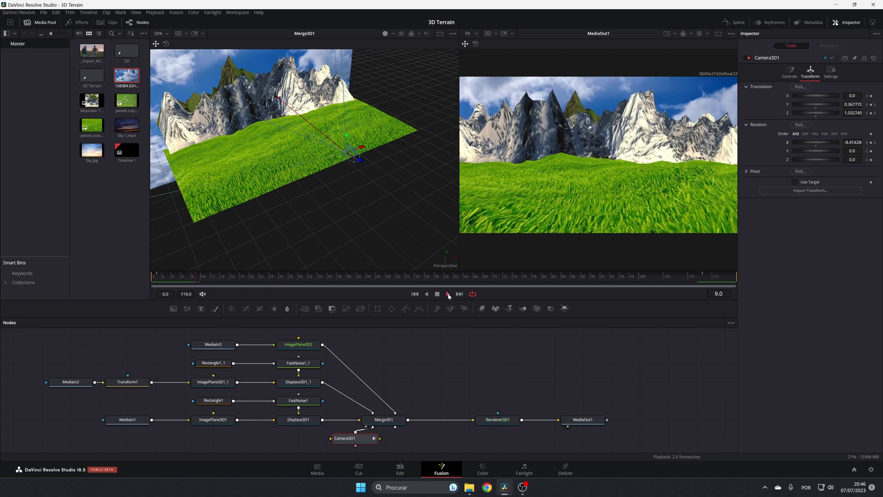